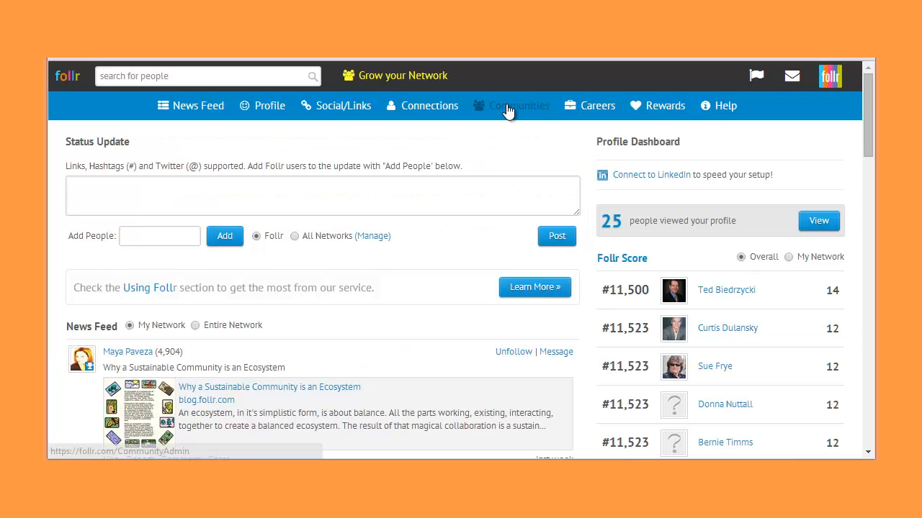
- Start a new community and name it "Example for How-To Video"
click(491, 108)
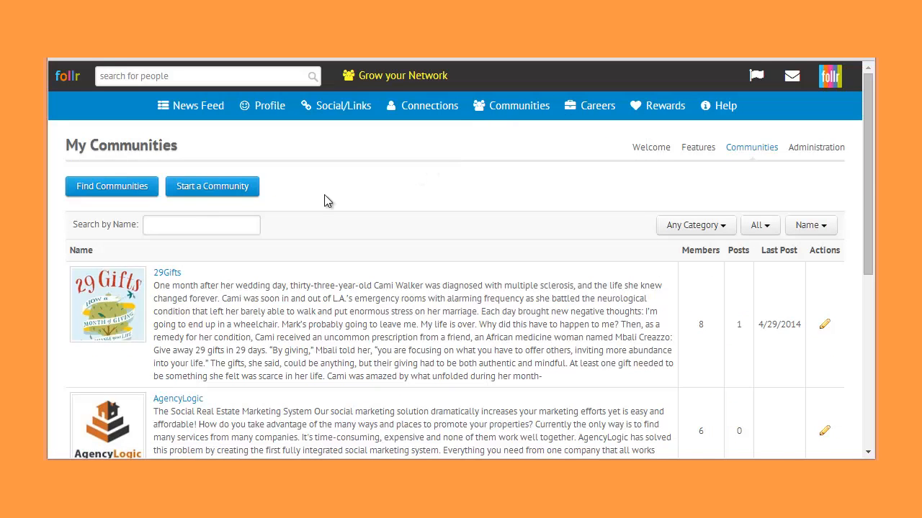
click(205, 189)
click(315, 274)
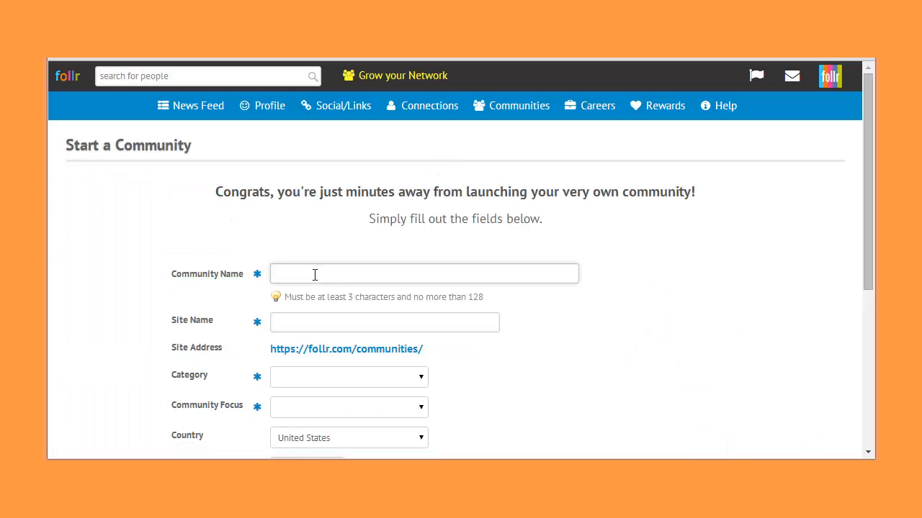
text(Example for How-To Video)
- Replace the suggested site name of the new community with "FollrVideos"
click(295, 328)
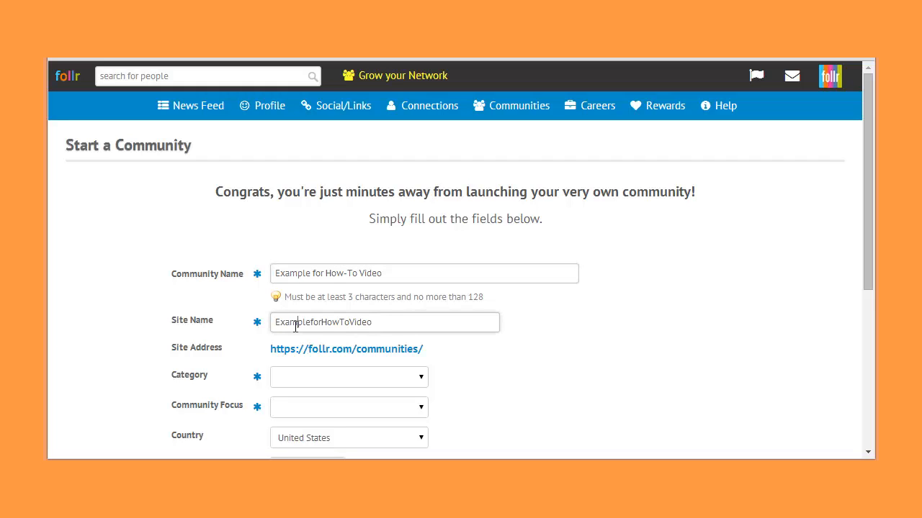
triple_click(344, 322)
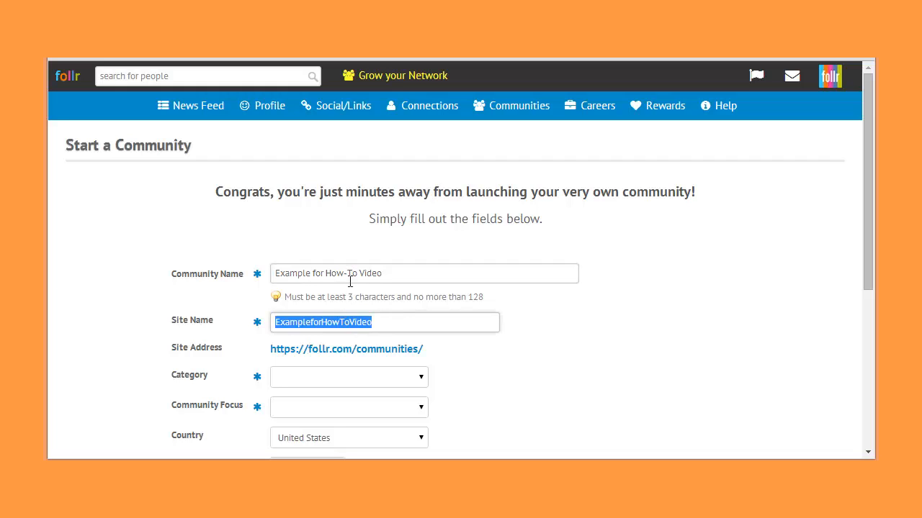
text(Follr)
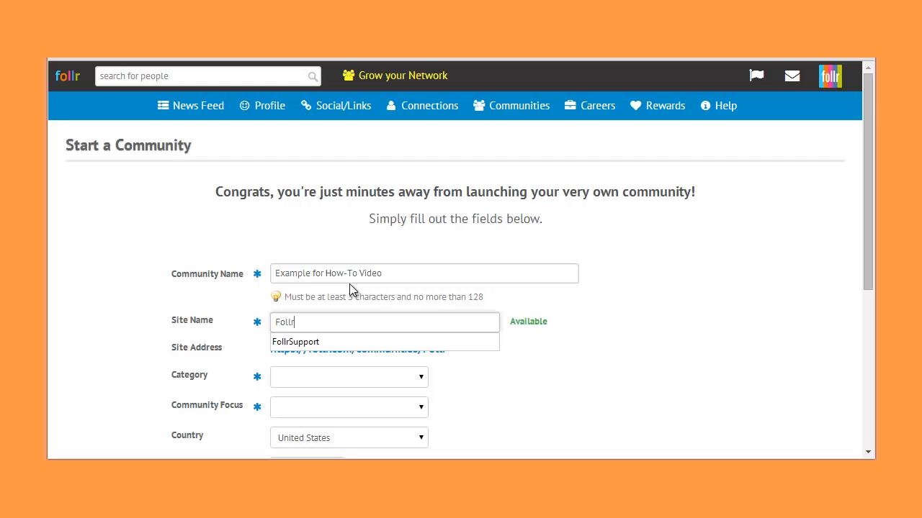
text(Videos)
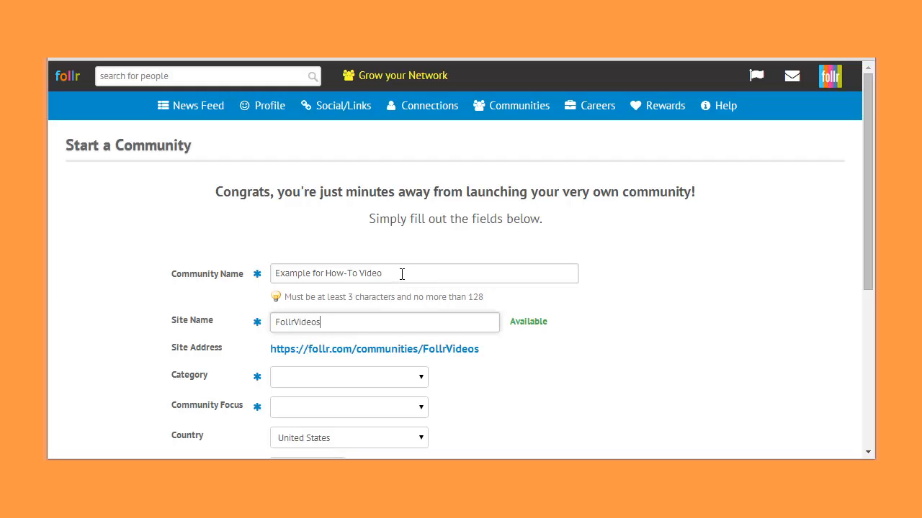
- Set the community's category to Company/Organization and its focus to Worldwide
click(322, 382)
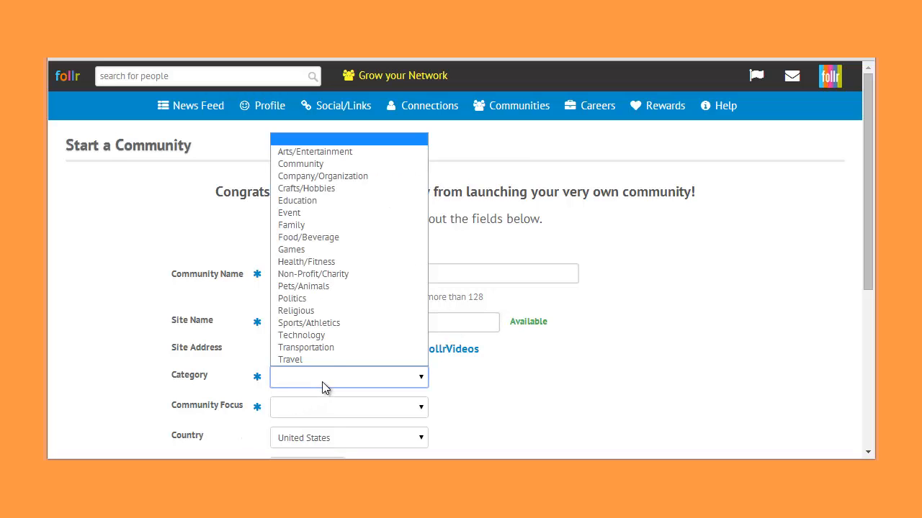
click(356, 177)
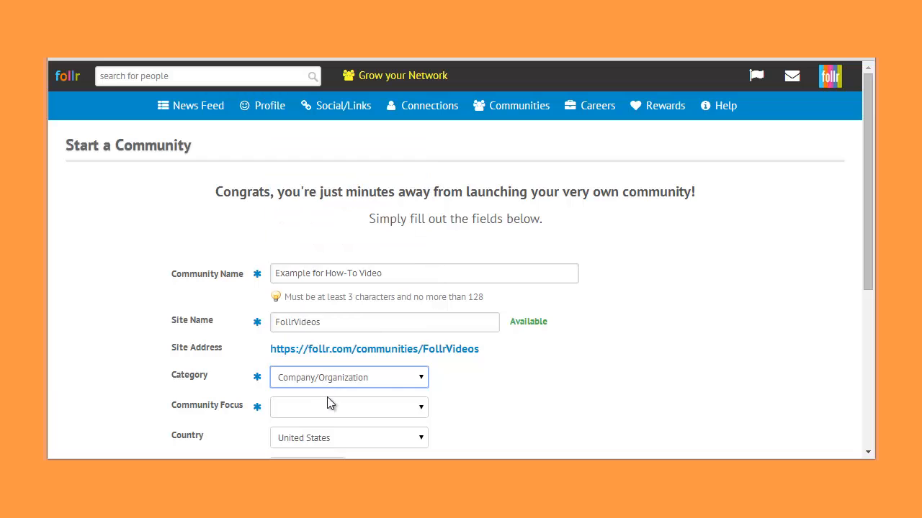
click(329, 385)
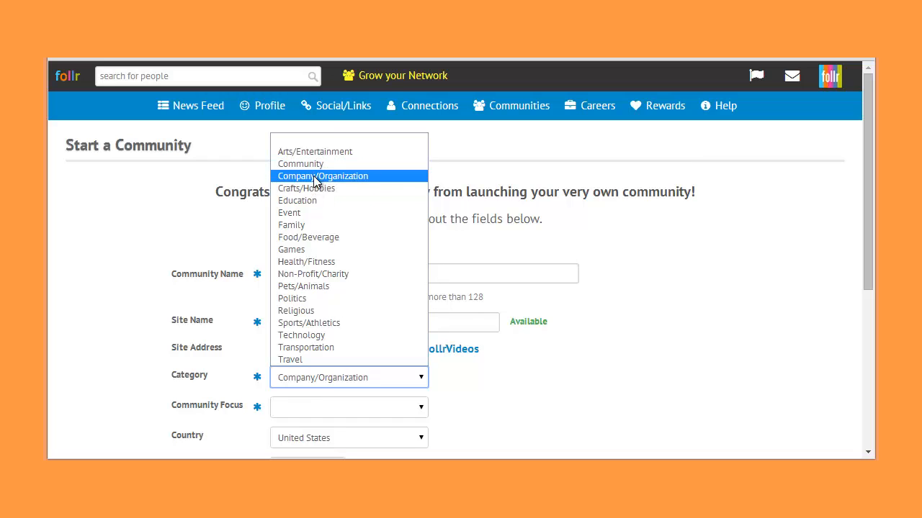
click(315, 176)
click(347, 409)
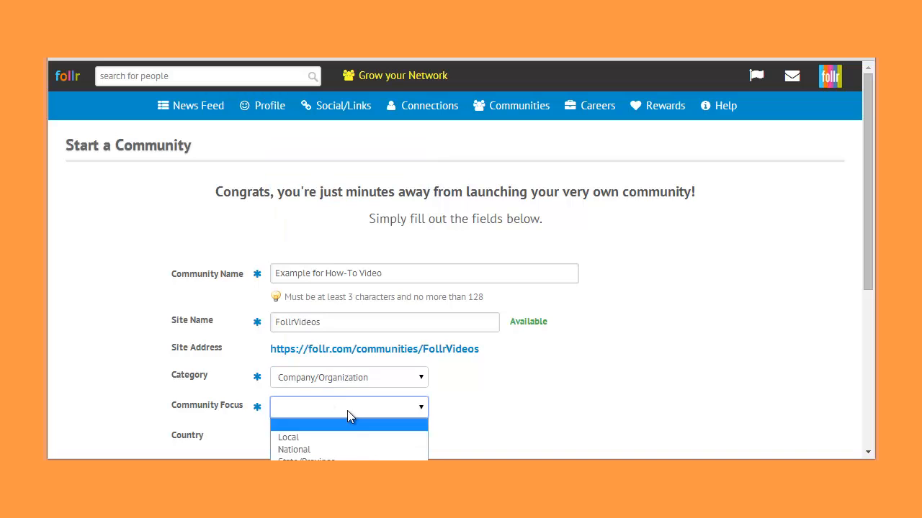
click(352, 455)
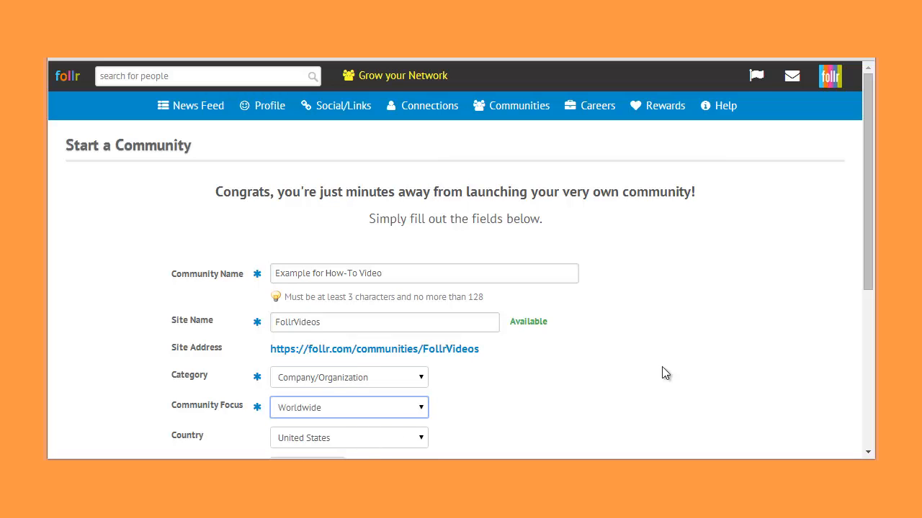
- Leave the postal code empty and set the community's time zone to Eastern Standard Time
scroll(871, 252, down, 2)
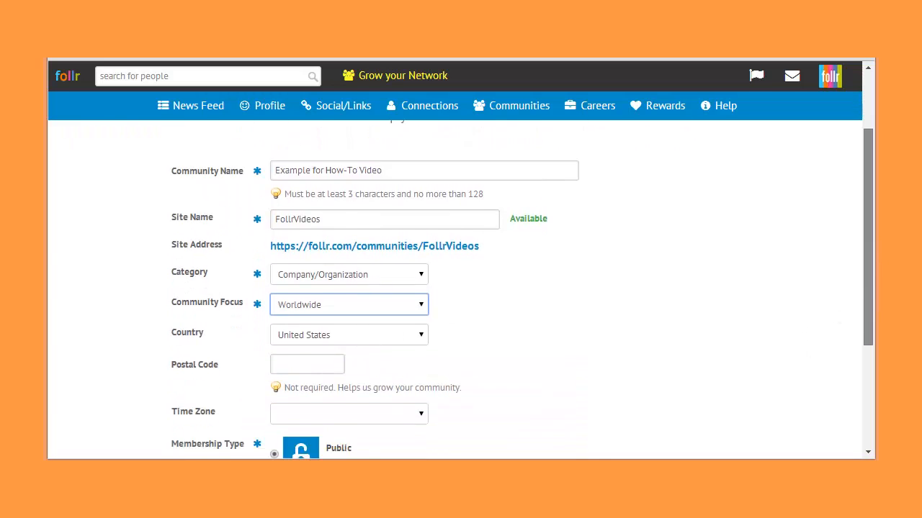
drag(868, 320, 868, 355)
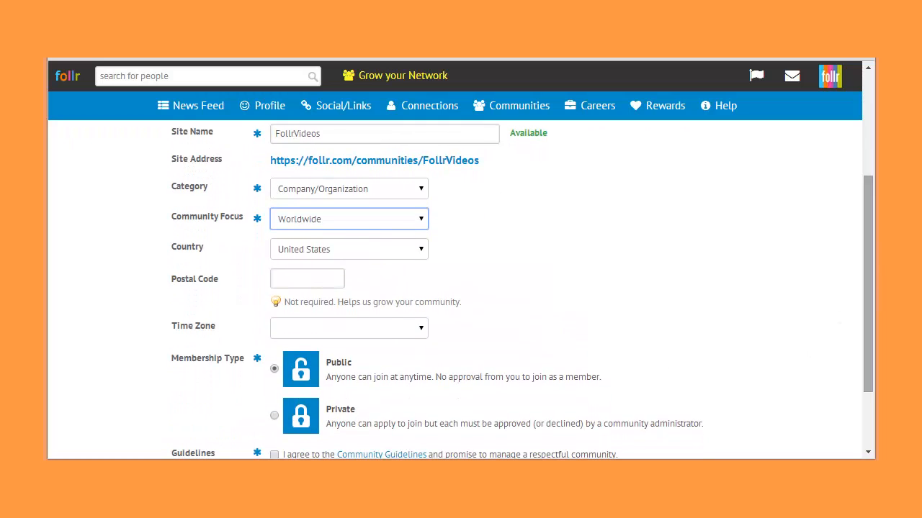
click(295, 282)
click(324, 332)
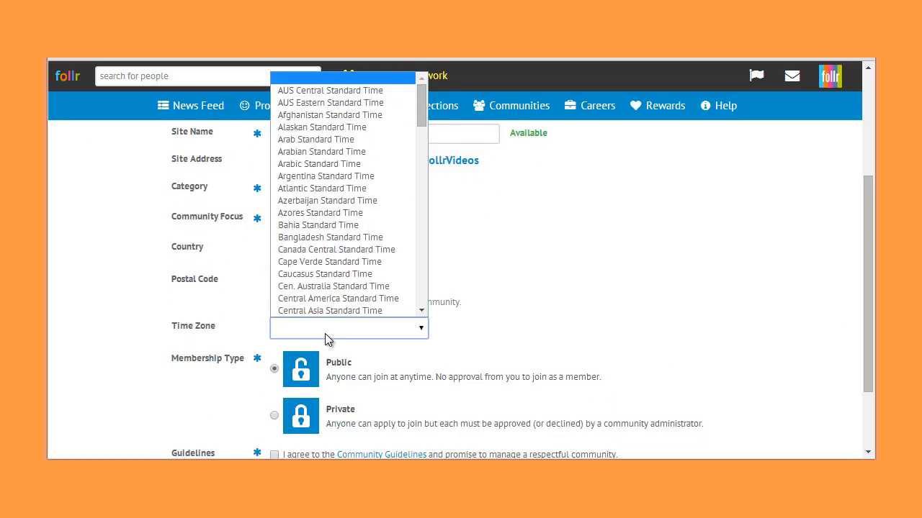
text(ea)
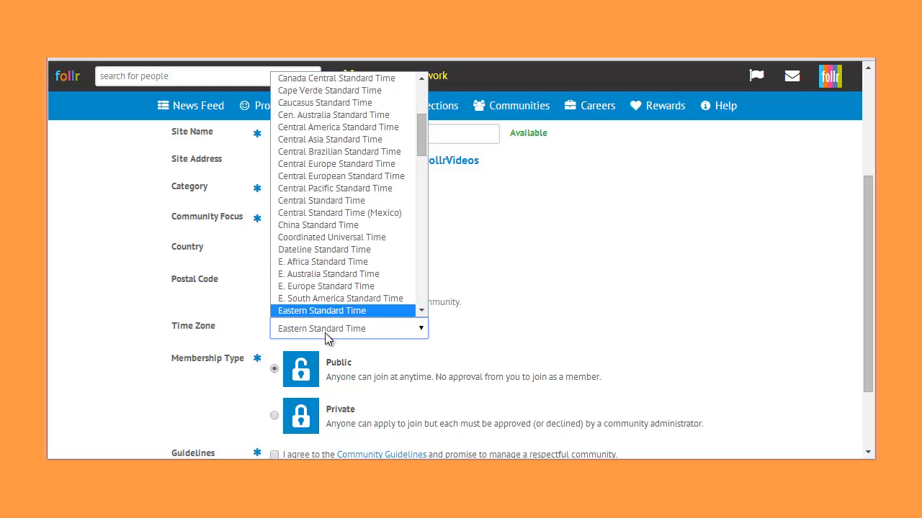
click(365, 310)
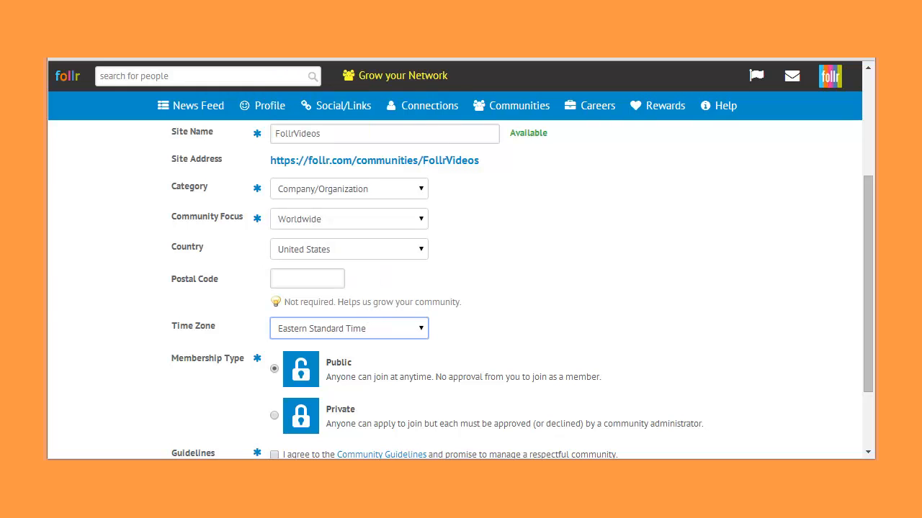
- Agree to the Community Guidelines and create the community with public membership
drag(871, 319, 874, 365)
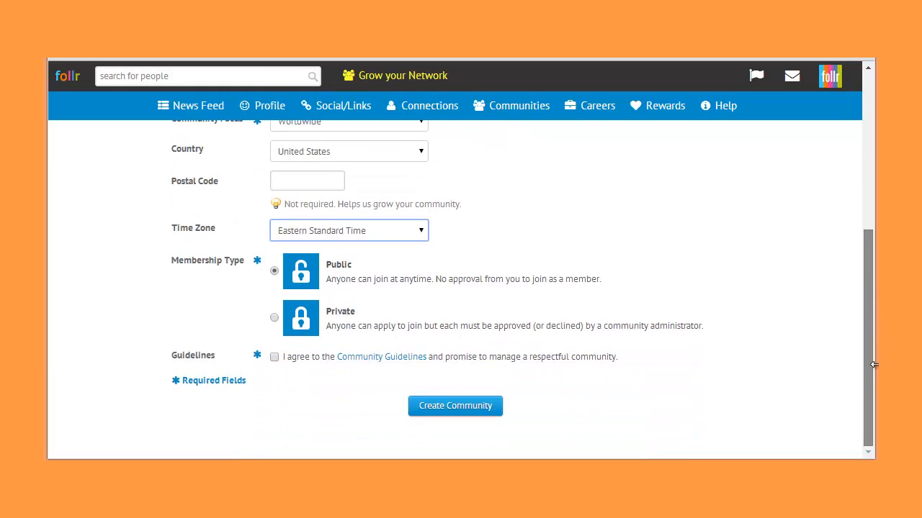
click(274, 358)
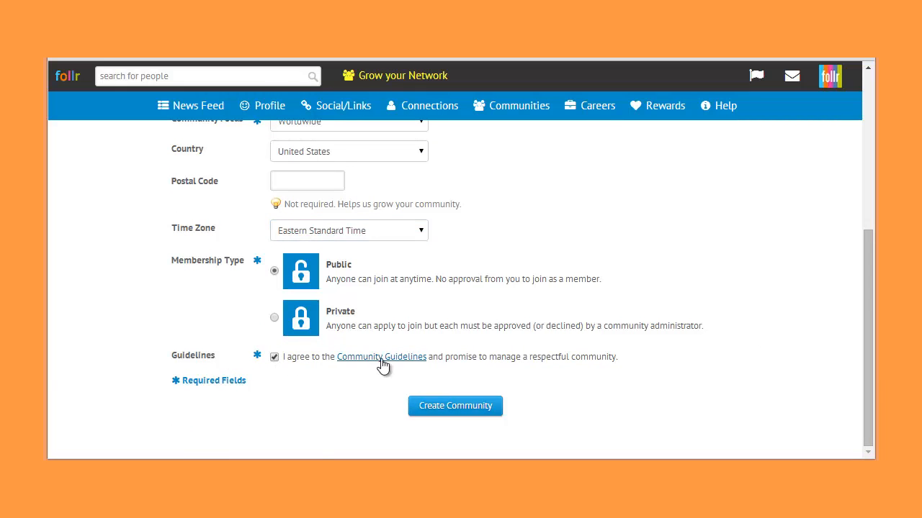
click(439, 415)
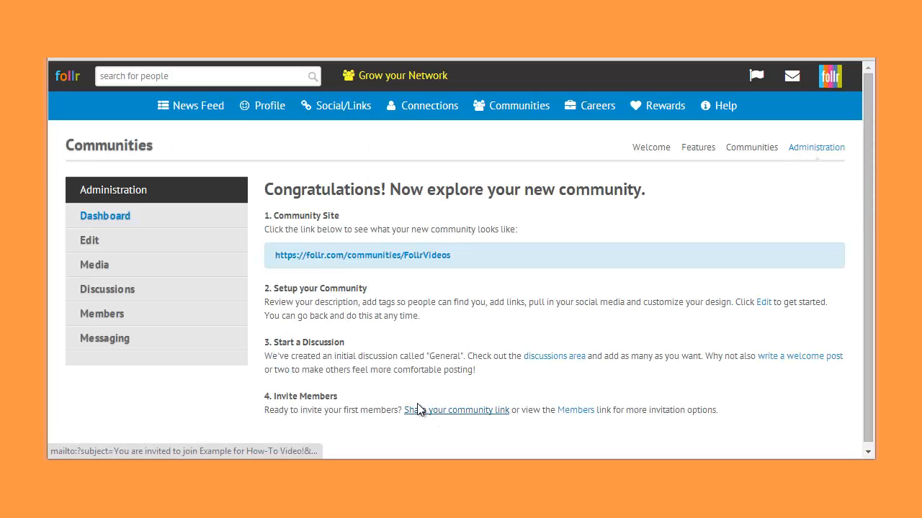
- View the new community's public site and return to its administration page
click(437, 257)
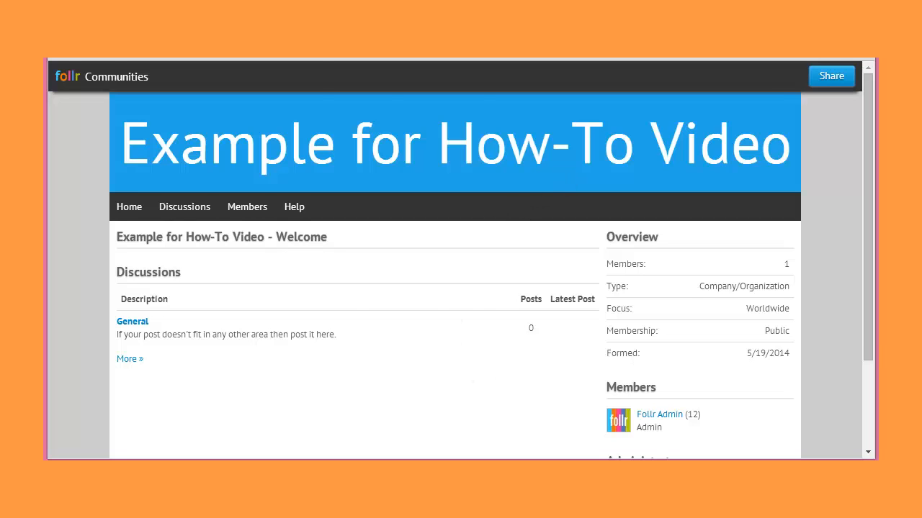
click(67, 60)
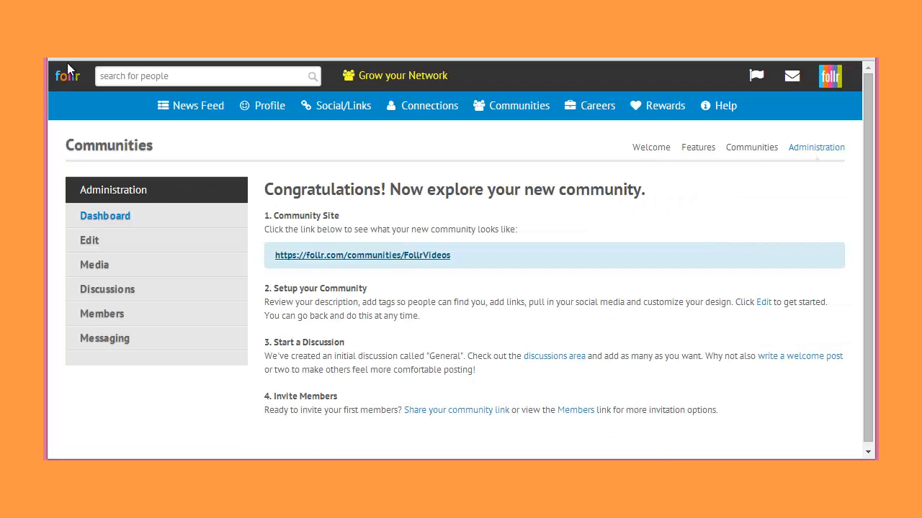
- Look over the community's editable details and open its description editor, keeping Example for How-To Video as the selected community
click(87, 245)
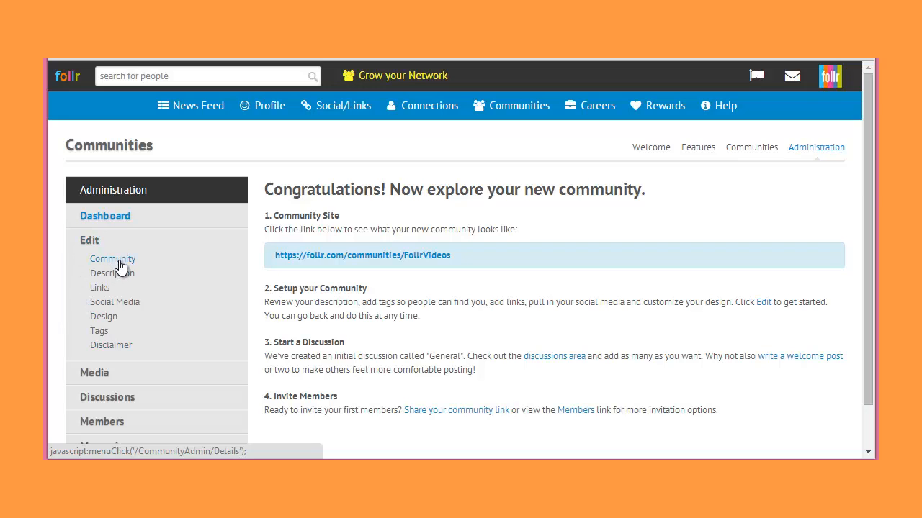
click(112, 259)
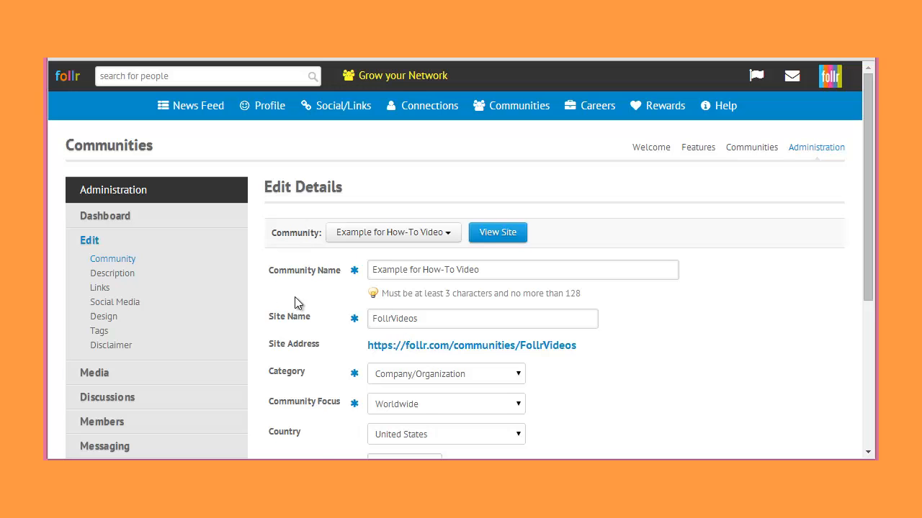
click(118, 274)
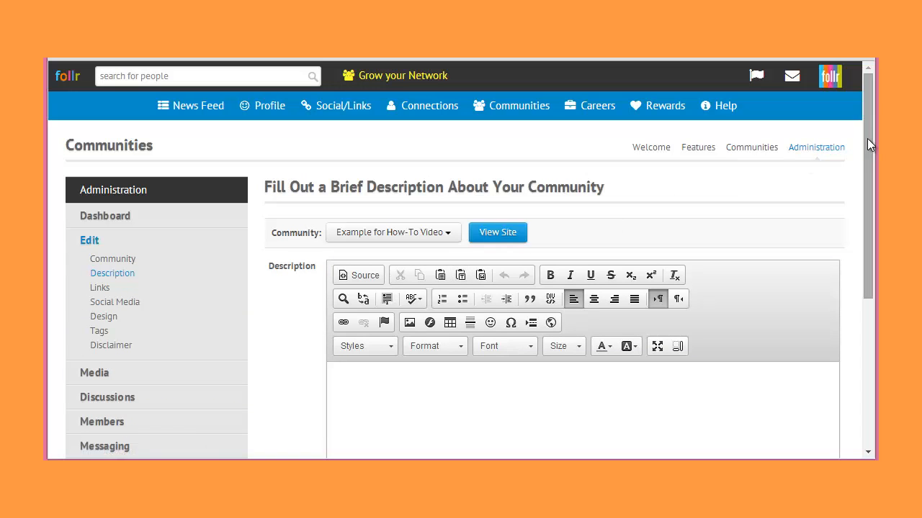
drag(867, 138, 864, 167)
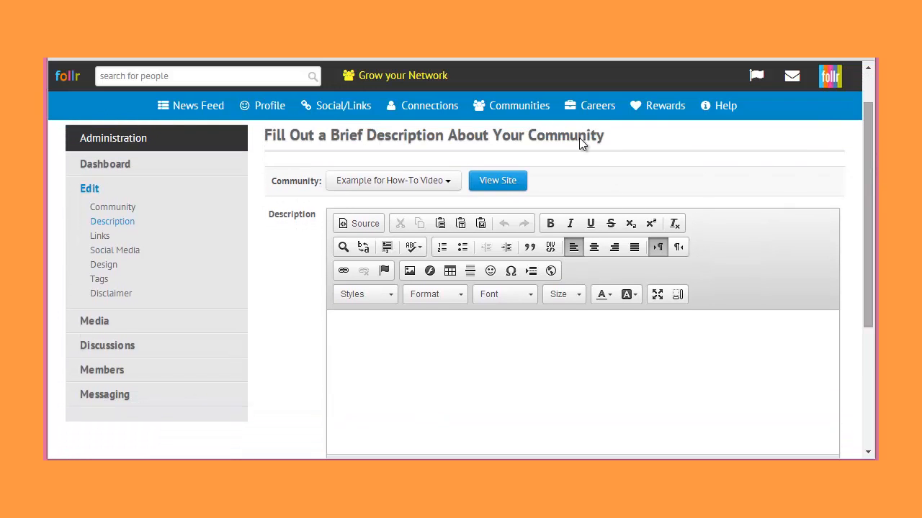
click(446, 181)
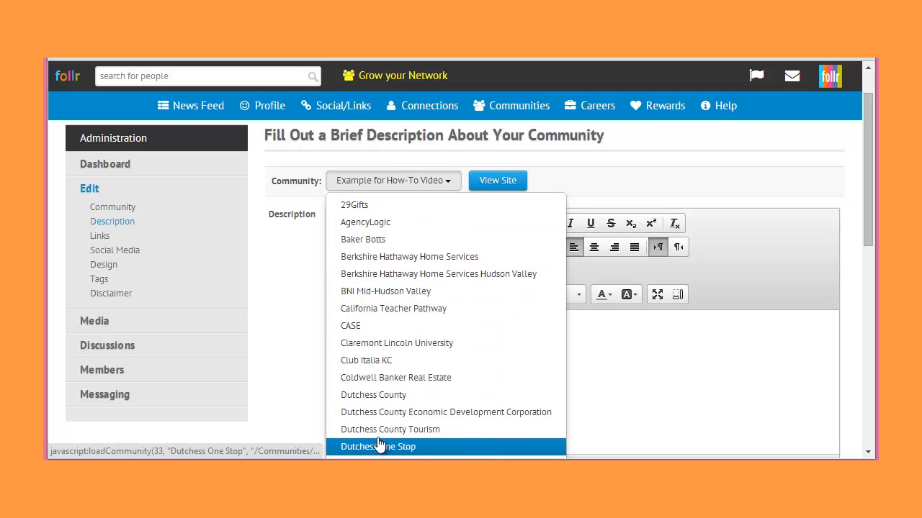
click(286, 339)
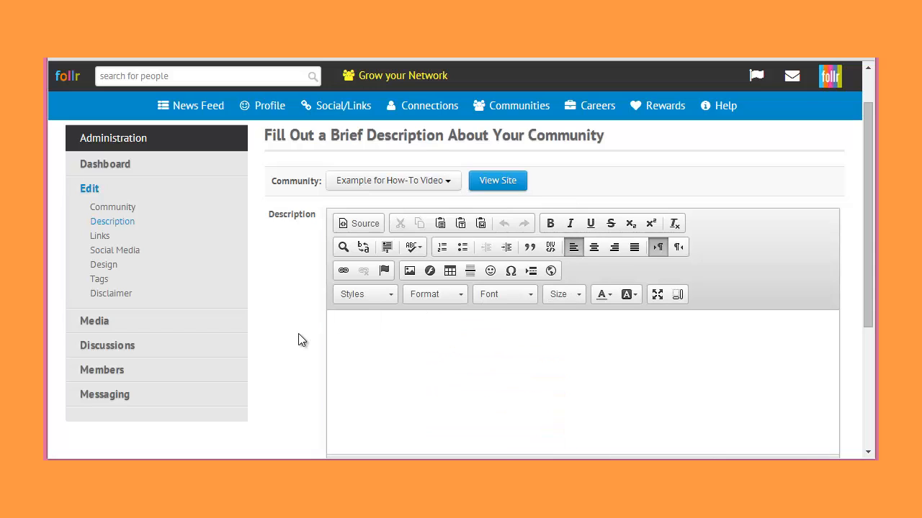
- Paste the prepared community description into the editor and separate its text into three spaced paragraphs
click(363, 330)
text(This is the description that will appear on your Community home page.  It explains your community, purpose, goals, and even mission if you have one. Using this space to also gently suggest a tone of engagement and remind people that keeping positive, even in a heated discussion, is ideal and appreciated. Clearly establish some of the community rules as well. These can be included in the disclaimer if you prefer.)
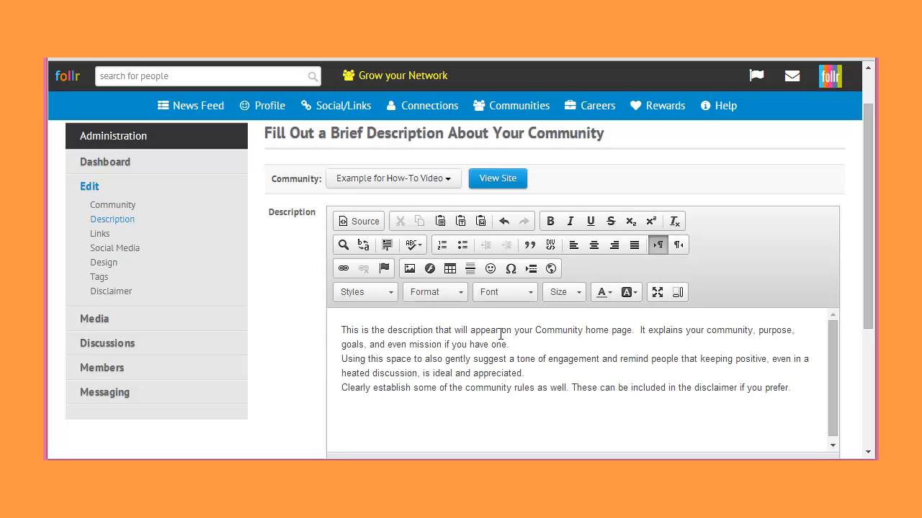
click(515, 339)
key(Return)
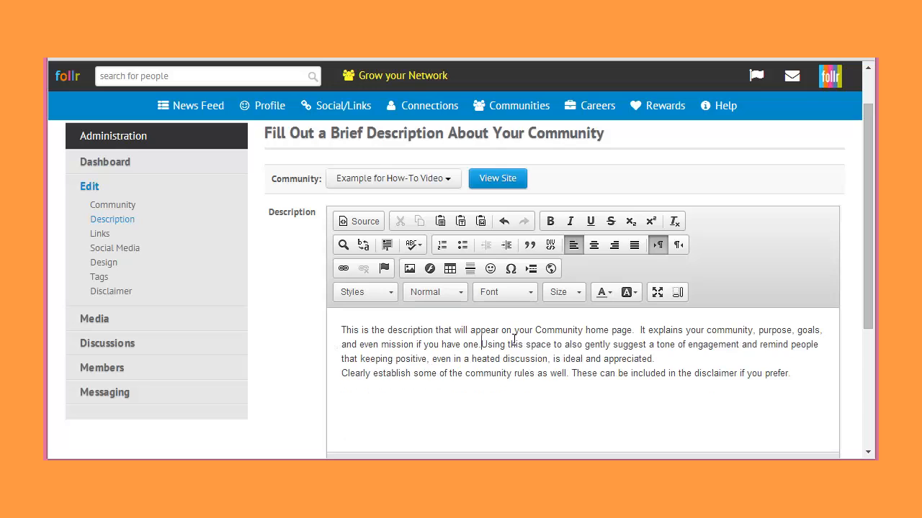
click(524, 382)
key(Return)
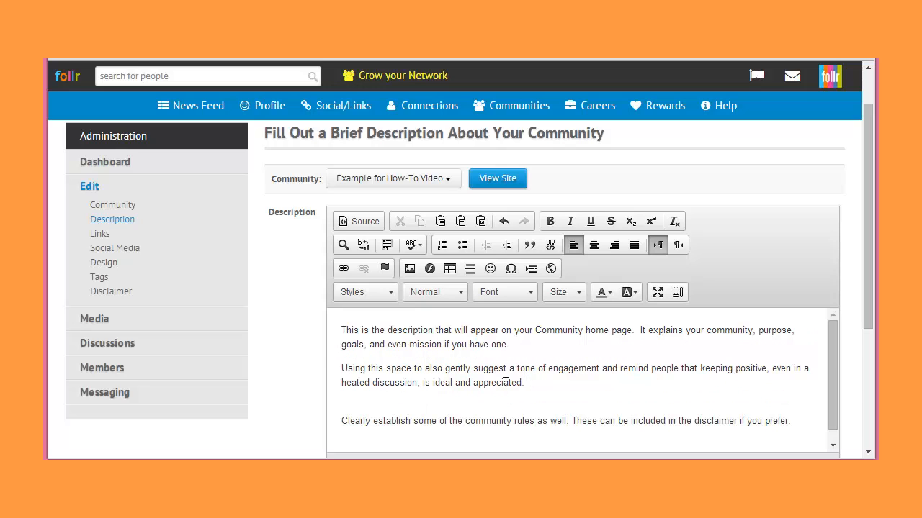
key(BackSpace)
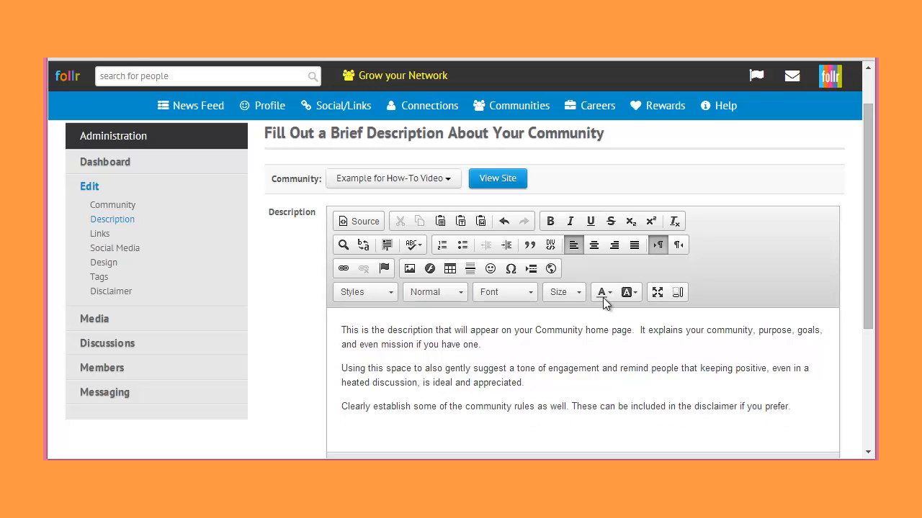
- Inspect the HTML source of the description and return to the formatted view
click(353, 225)
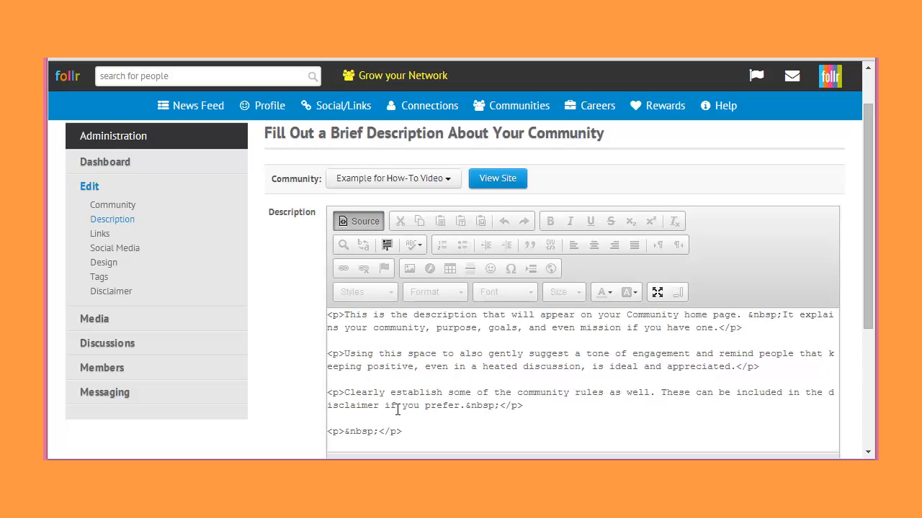
click(360, 218)
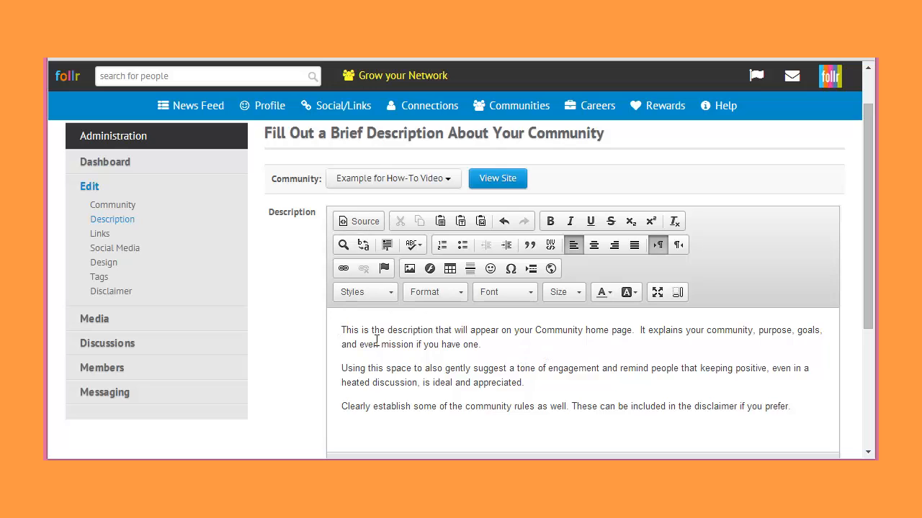
- Give the first paragraph of the description a gold background color
drag(341, 329, 492, 346)
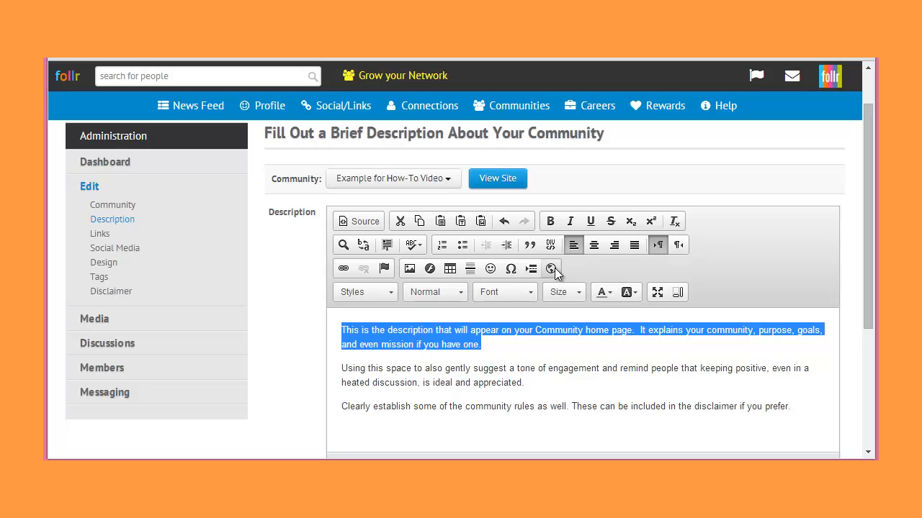
click(635, 296)
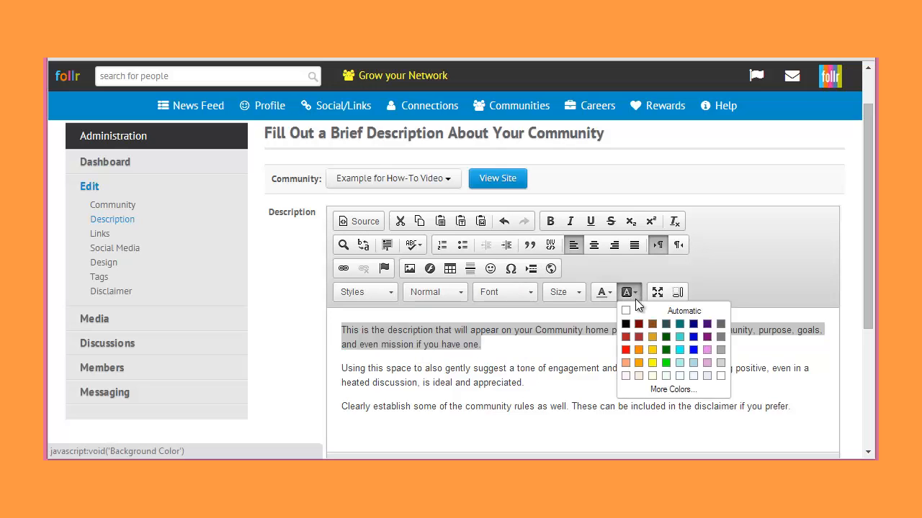
click(654, 351)
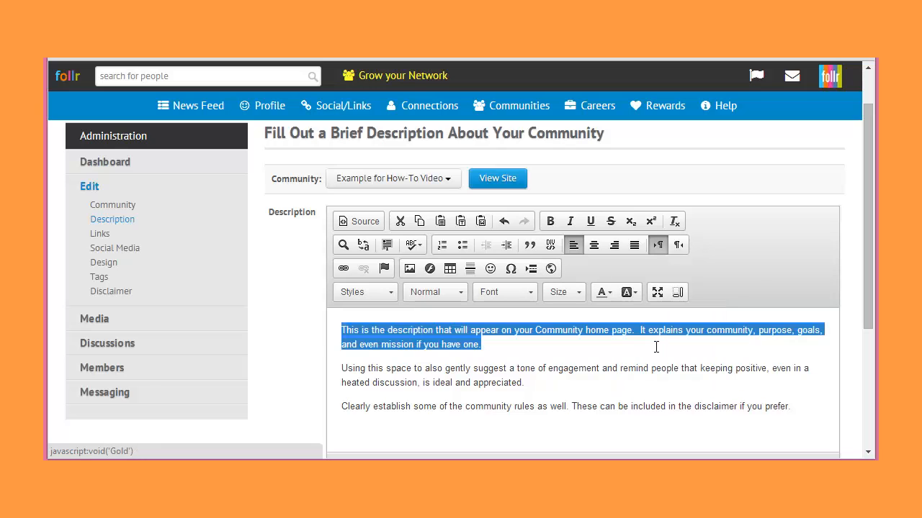
click(580, 367)
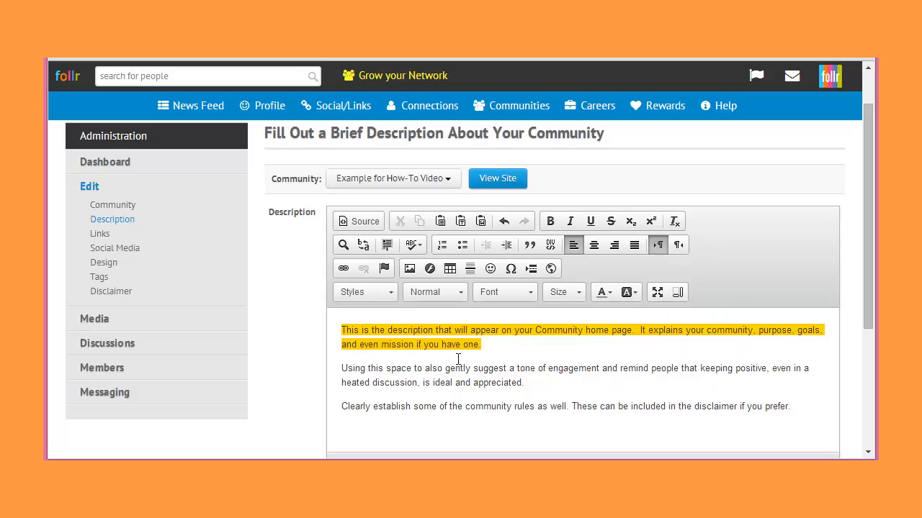
- Reset the first paragraph's background color to automatic
drag(488, 344, 316, 329)
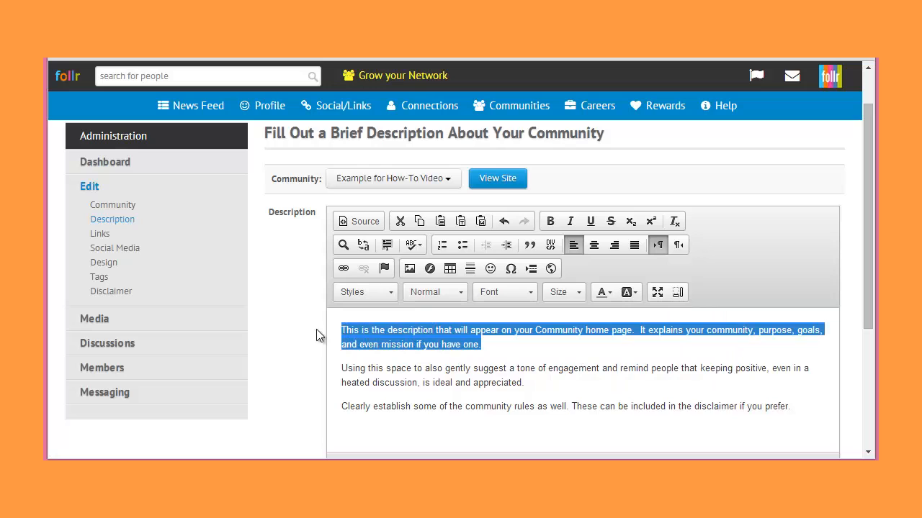
click(637, 296)
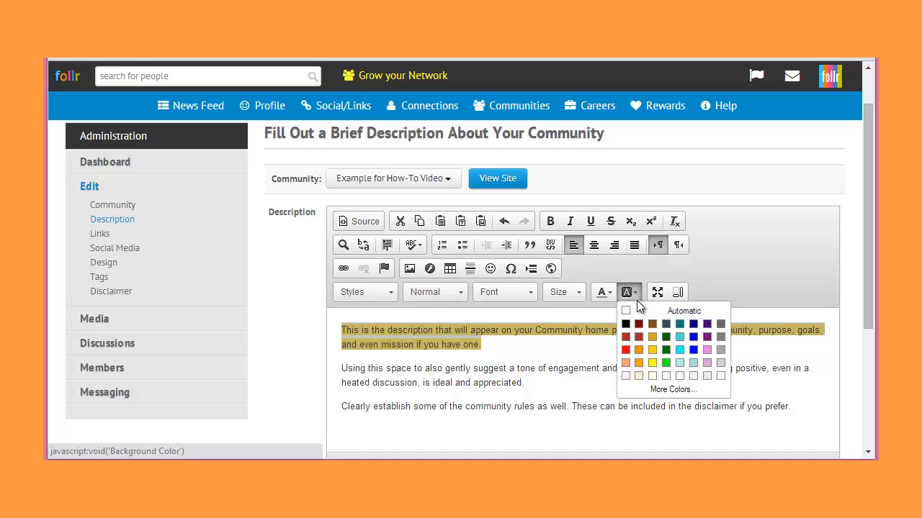
click(627, 312)
- Center the first paragraph and insert a line break before "It explains your community"
click(562, 341)
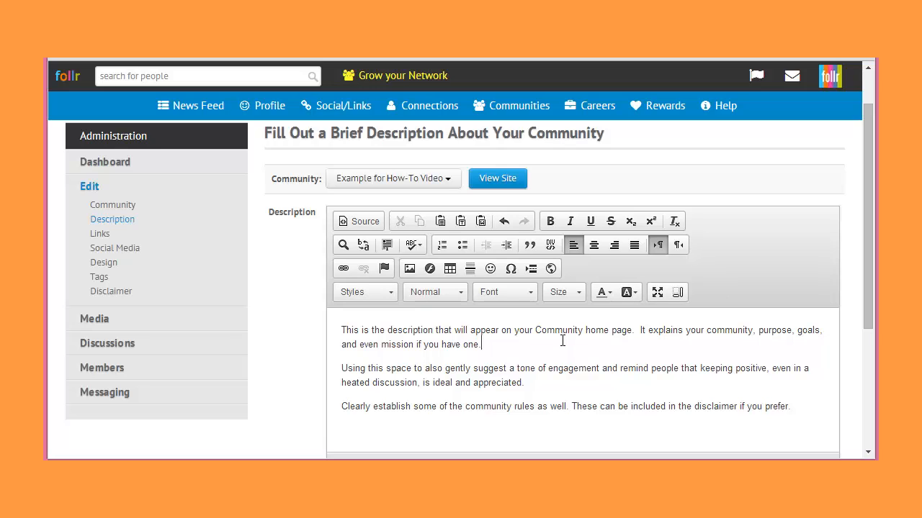
click(592, 247)
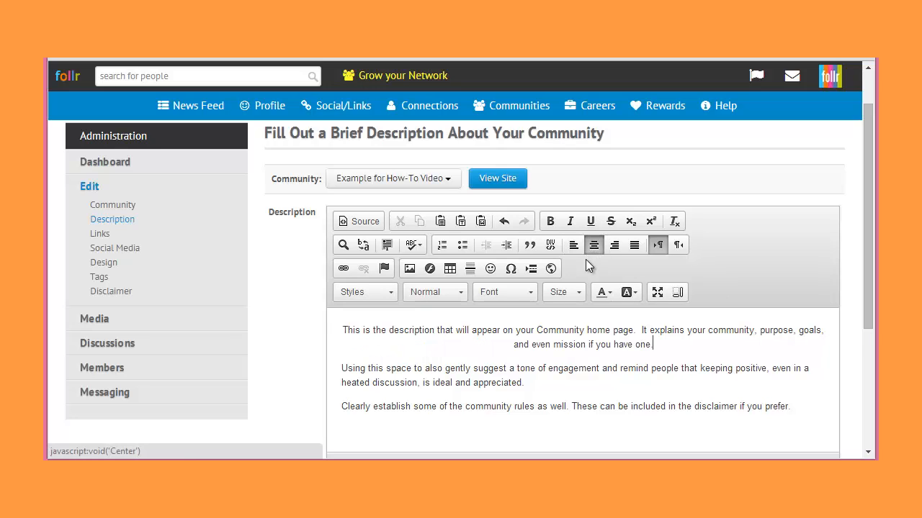
click(641, 330)
key(shift+Return)
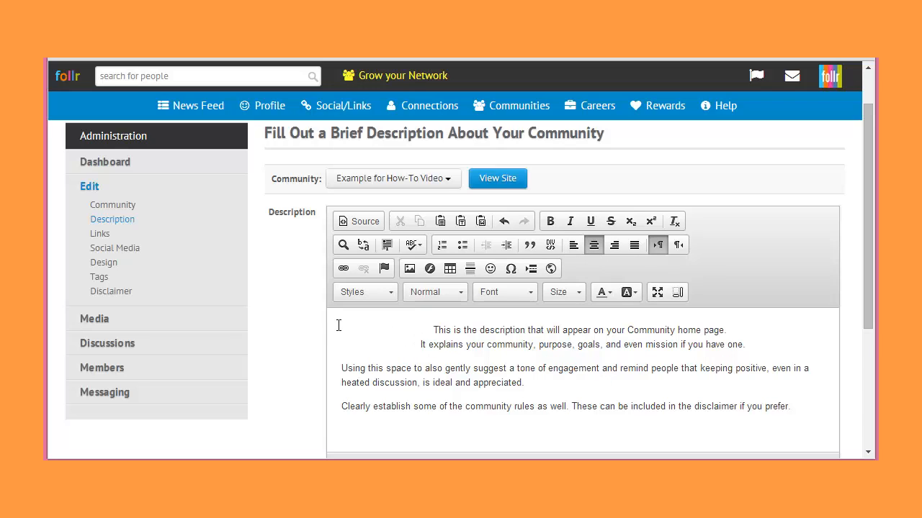
- Make the first line, "This is the description that will appear on your Community home page.", size 14 and bold
double_click(437, 329)
click(437, 331)
drag(435, 330, 764, 292)
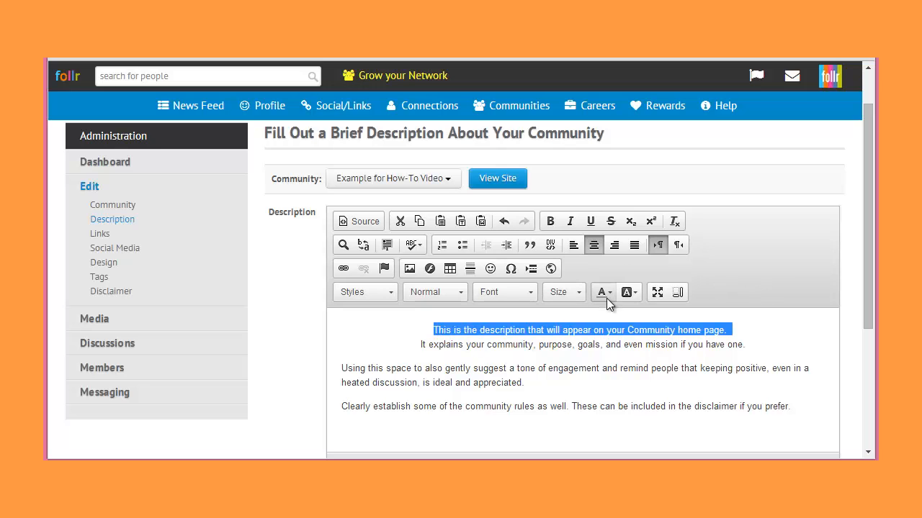
click(569, 294)
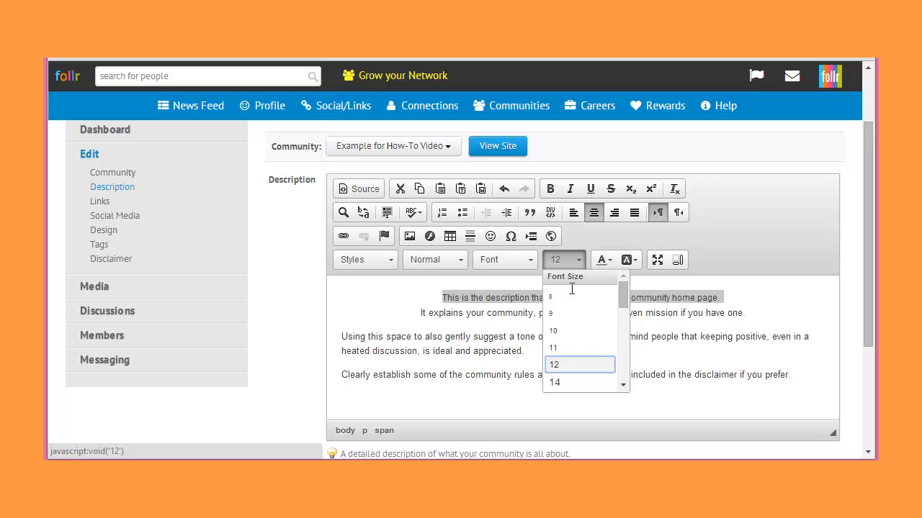
click(560, 381)
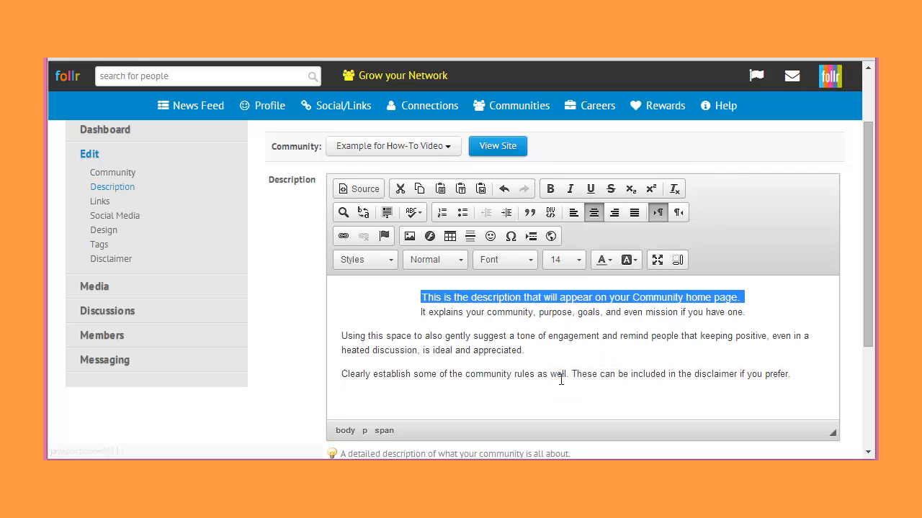
click(552, 191)
click(513, 350)
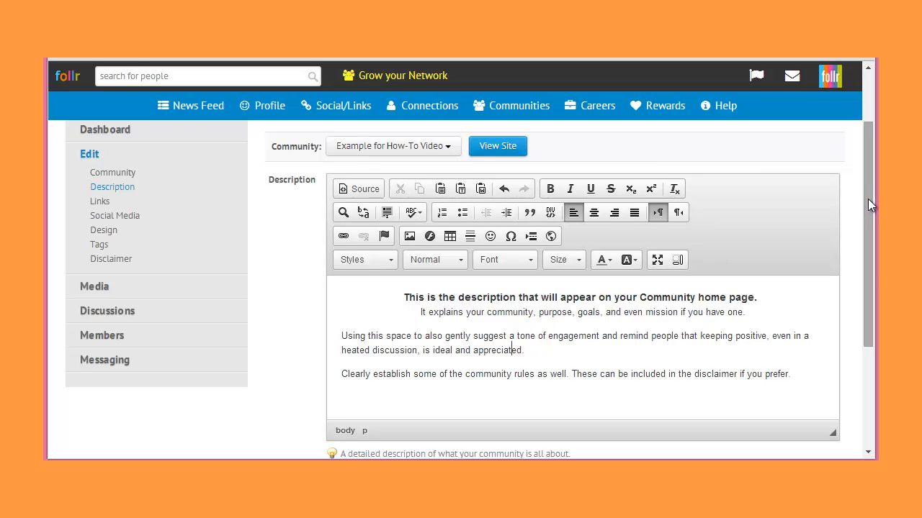
- Paste the prepared brief description as the community's search text, separate its two paragraphs with a blank line, and save the changes
drag(867, 199, 699, 323)
click(479, 307)
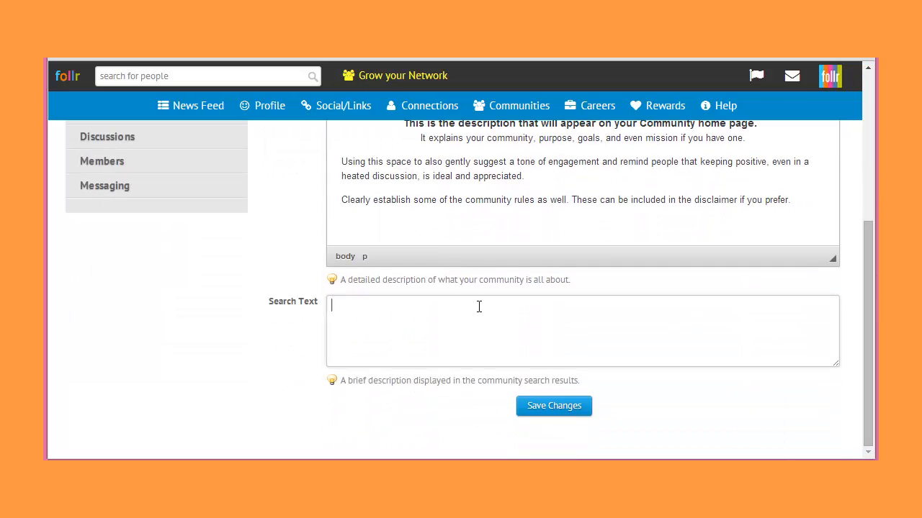
text(This is the description that will be visible when someone is searching for Communities from the My Communities section of the Follr.com website. This should be brief, perhaps no more than a few sentences, to help someone understand the purpose of the community, or nature of your business.)
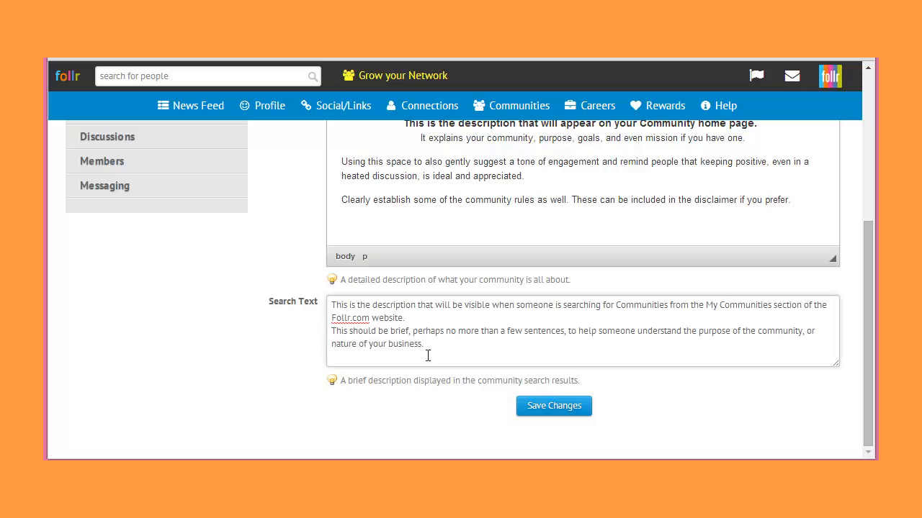
key(Return)
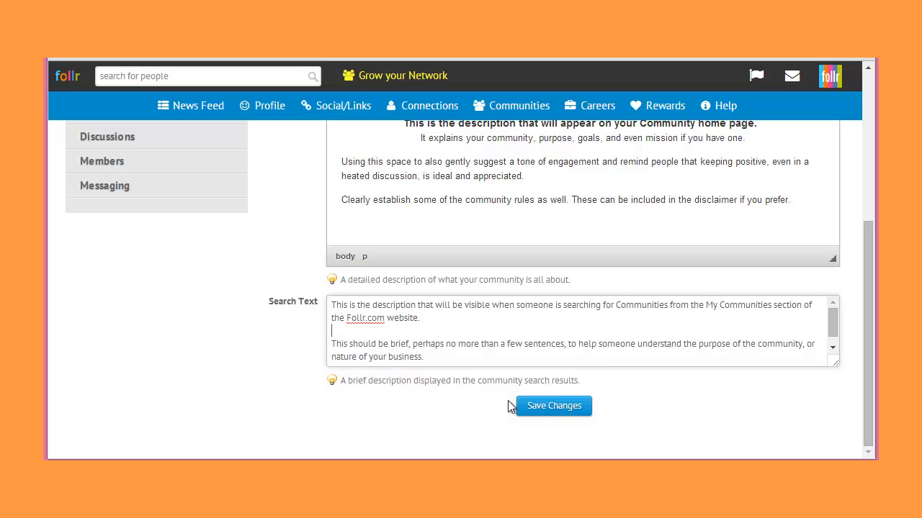
click(533, 407)
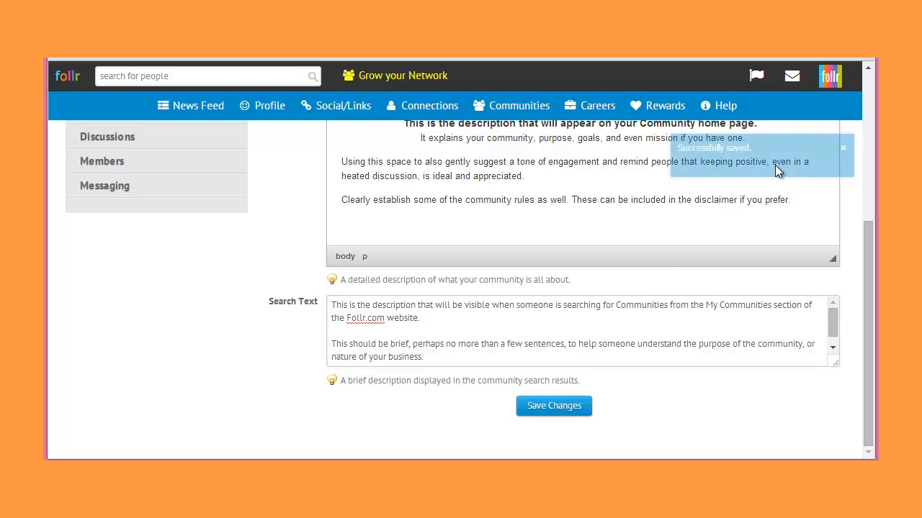
click(842, 151)
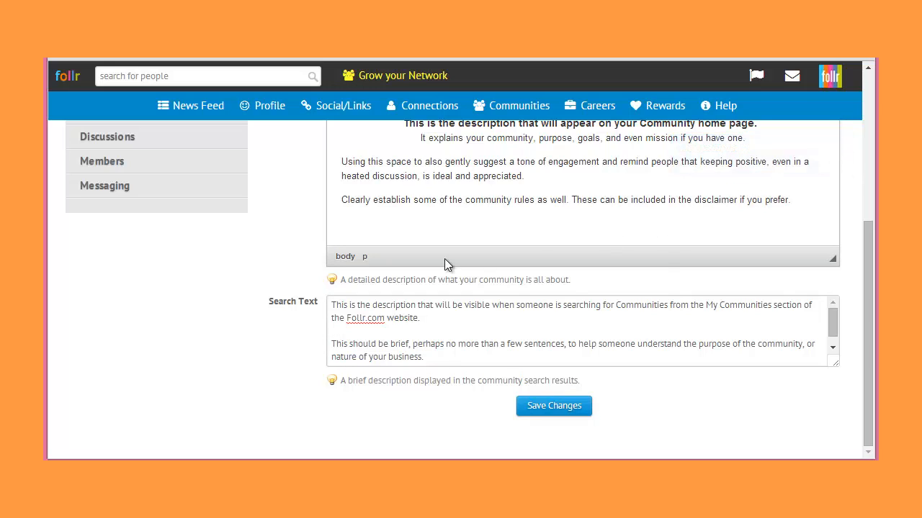
- View the community's public site to check the saved description
drag(870, 282, 870, 137)
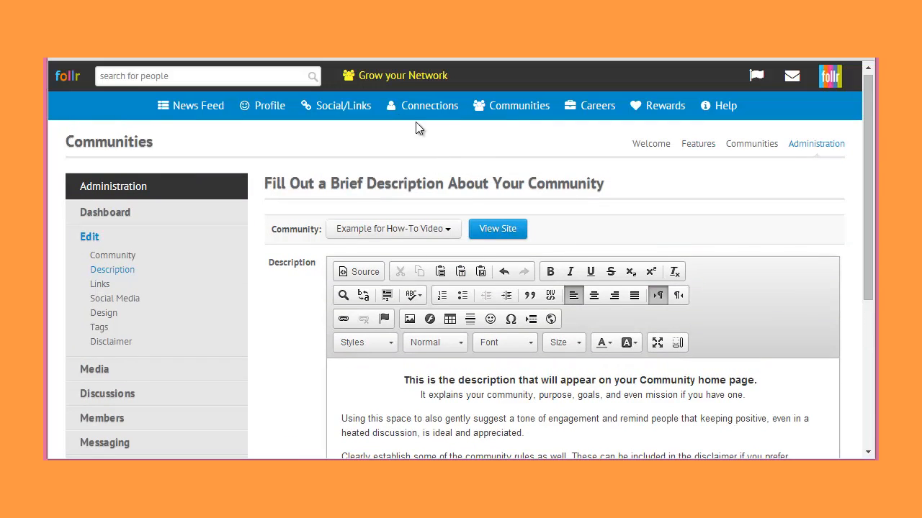
click(478, 230)
click(100, 286)
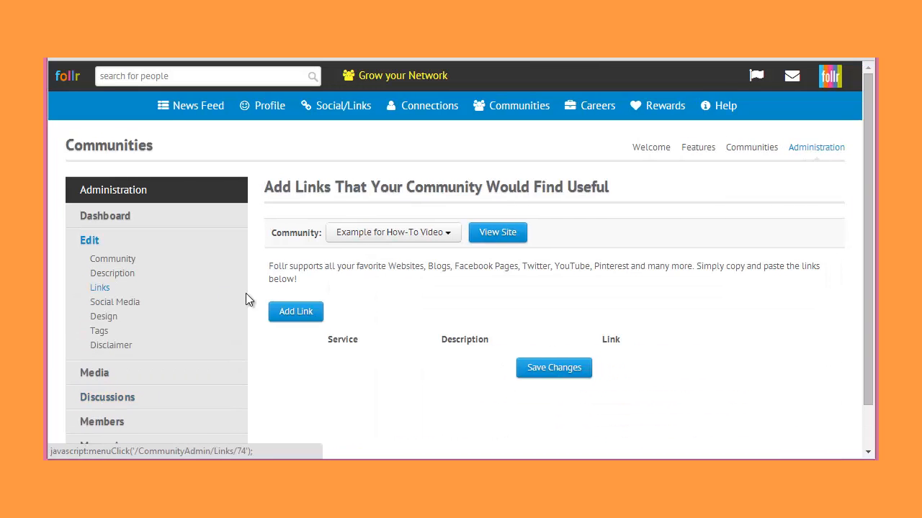
click(296, 311)
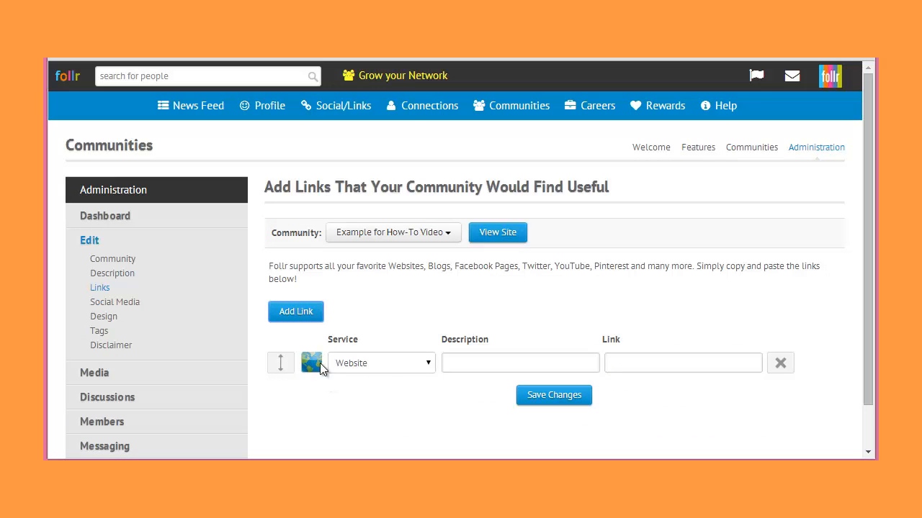
click(459, 363)
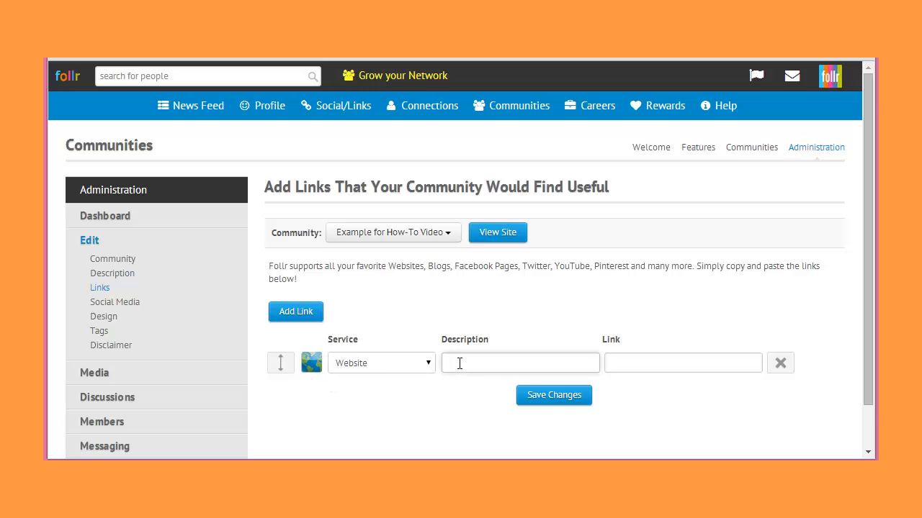
text(ExampleL)
key(Tab)
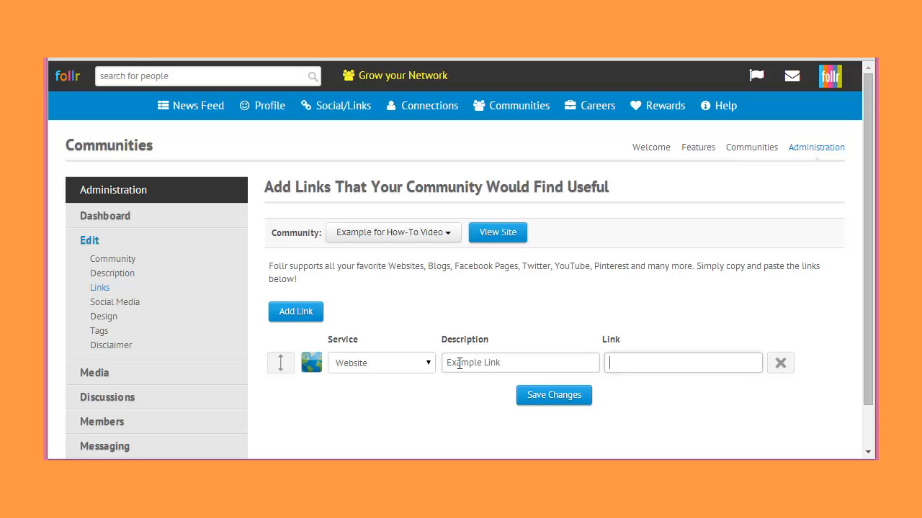
text(http://www.follr.co)
text(m)
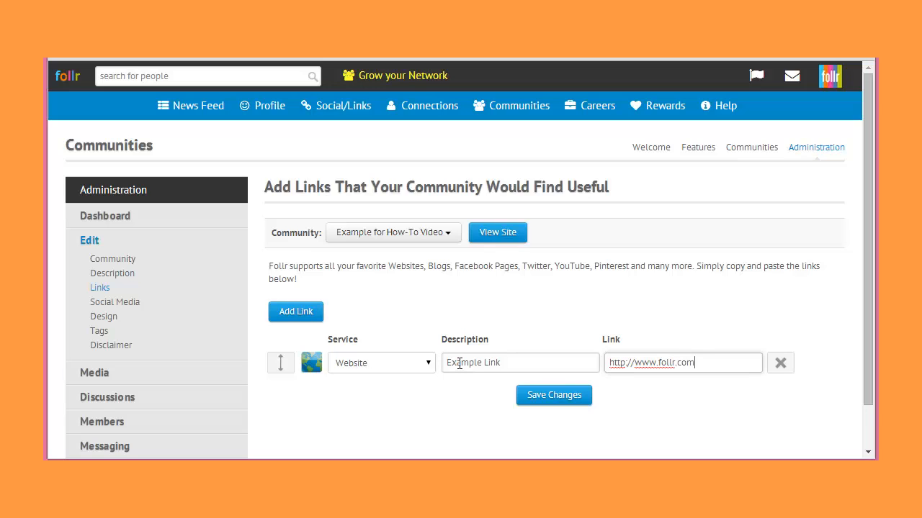
click(534, 396)
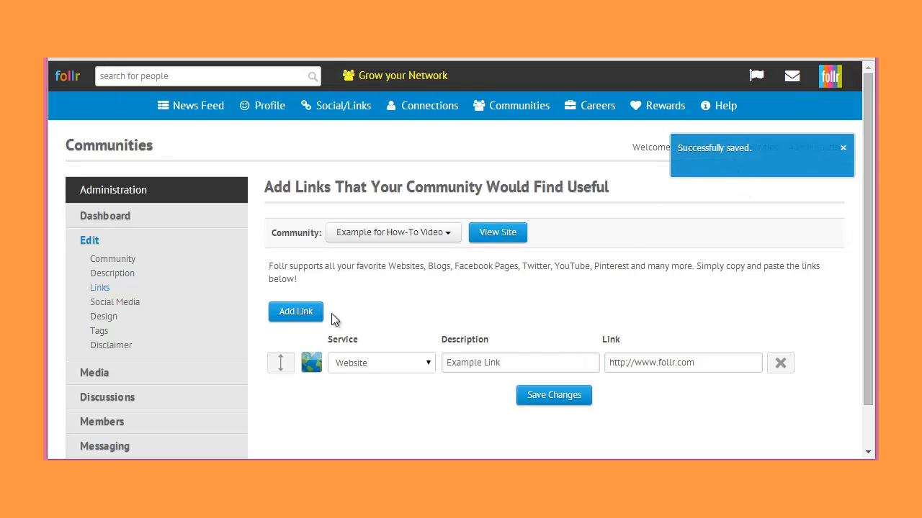
click(295, 317)
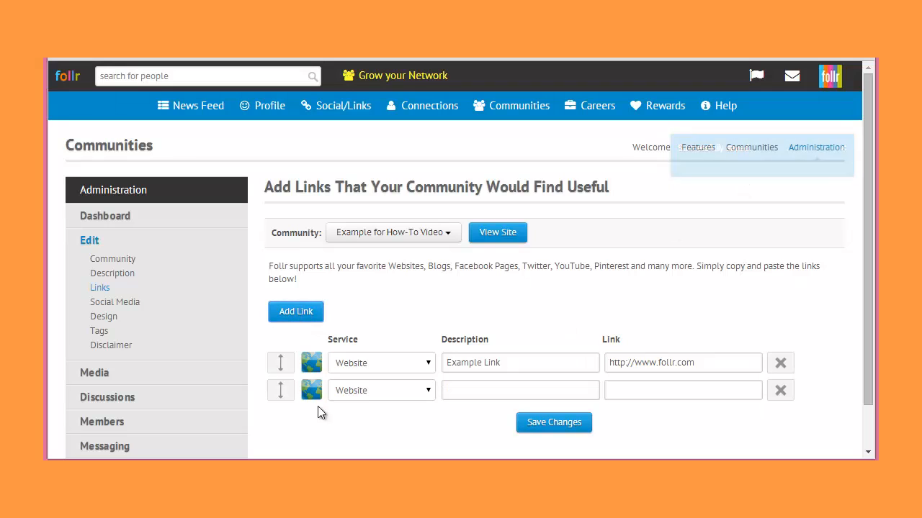
click(493, 390)
text(Anot)
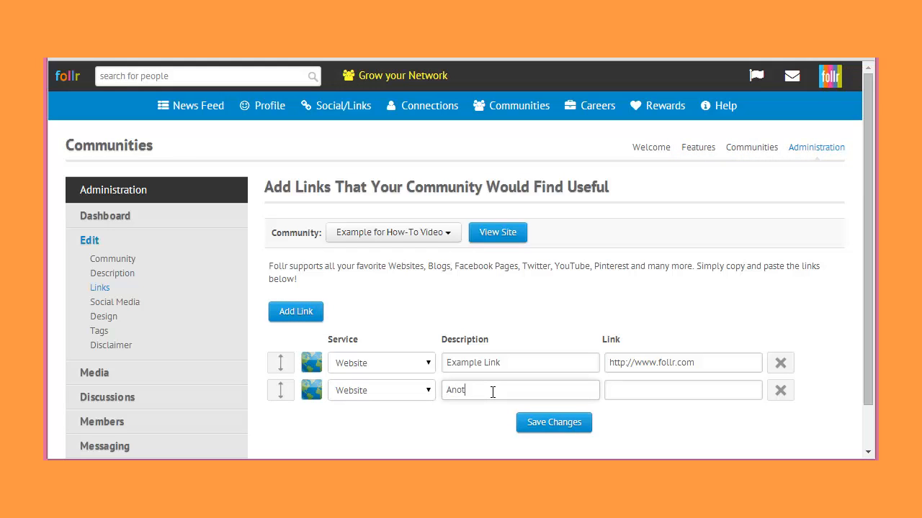
text(herLink)
text(http)
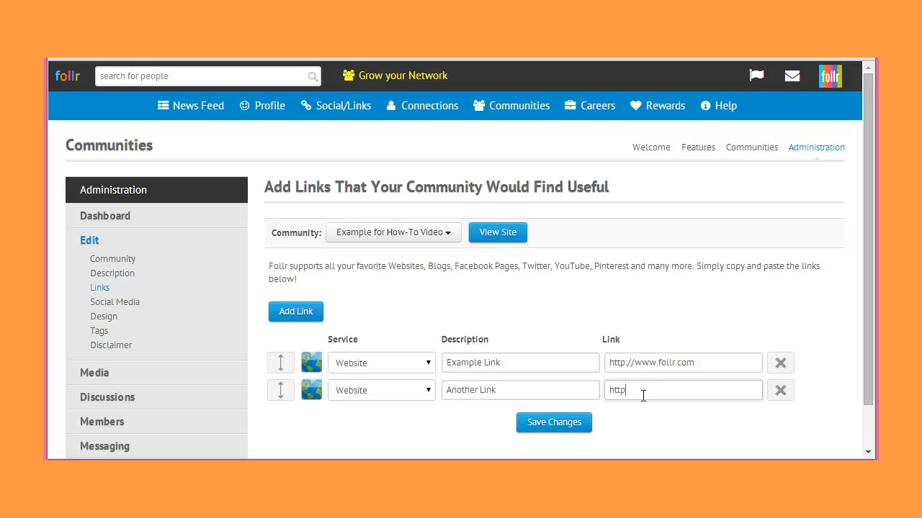
text(://www.AgencyLogic.com)
click(552, 422)
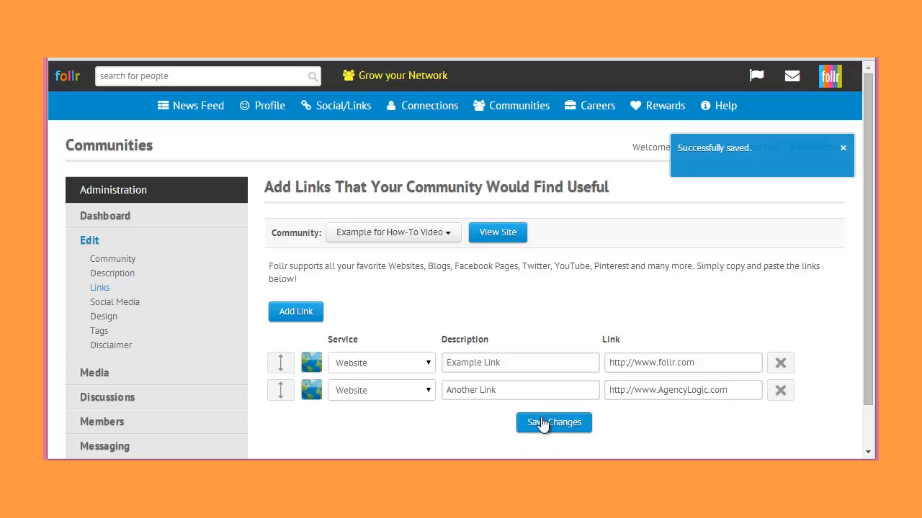
click(302, 317)
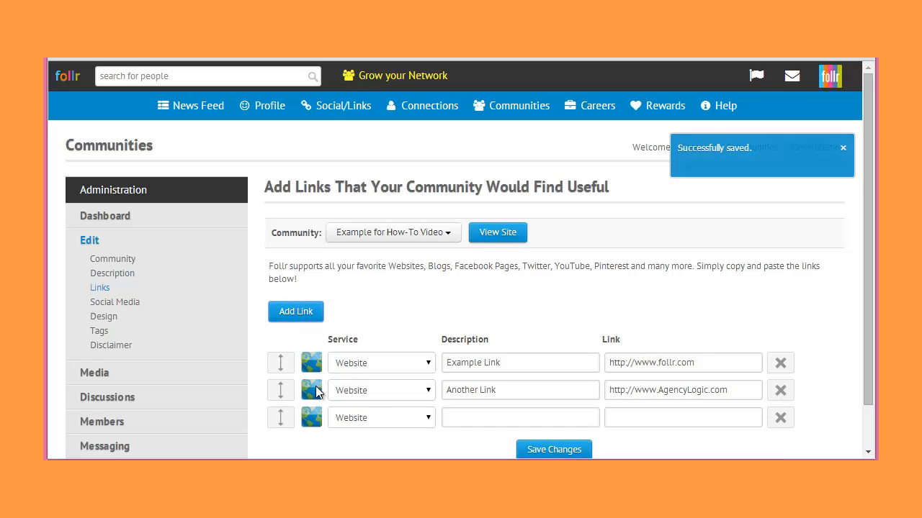
click(485, 421)
right_click(485, 421)
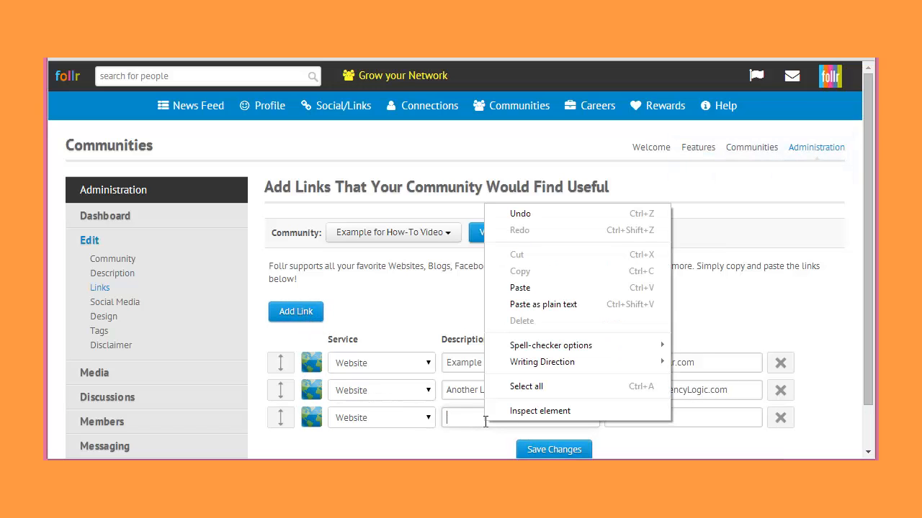
click(476, 424)
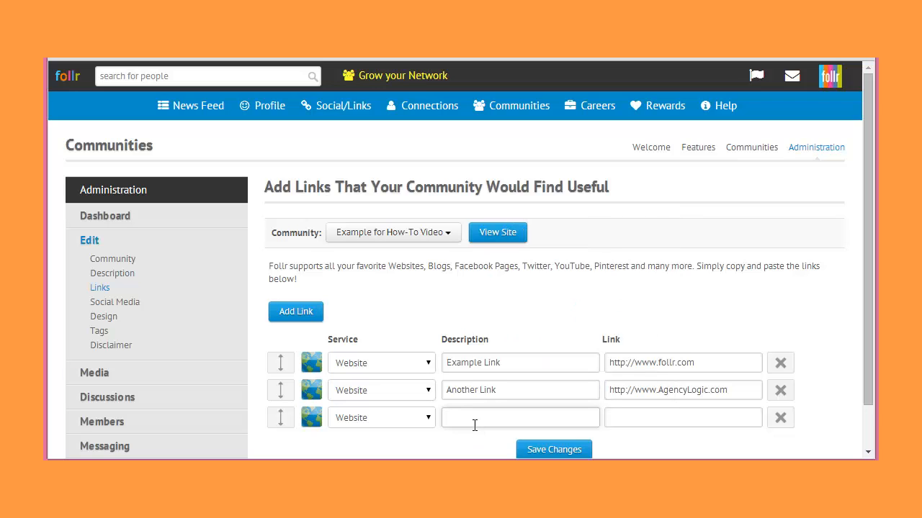
text(Thirsd Link)
click(625, 422)
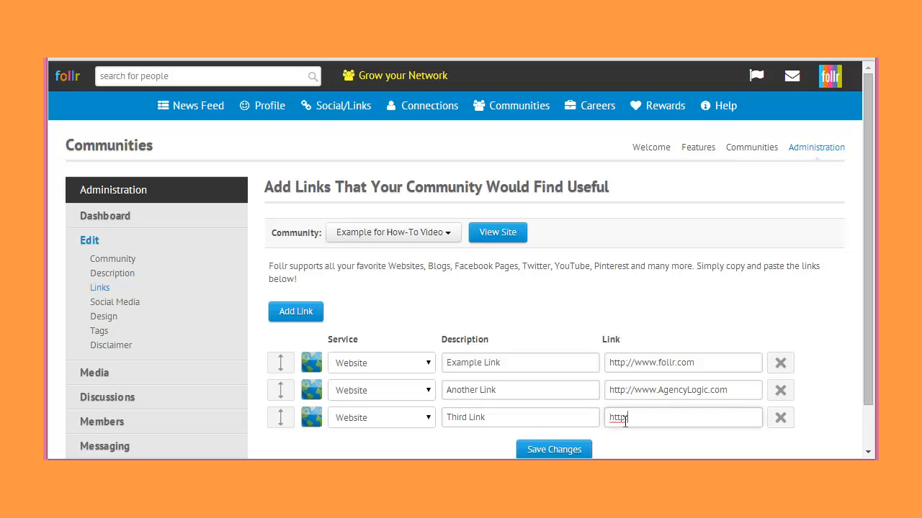
text(www.socialgears.com)
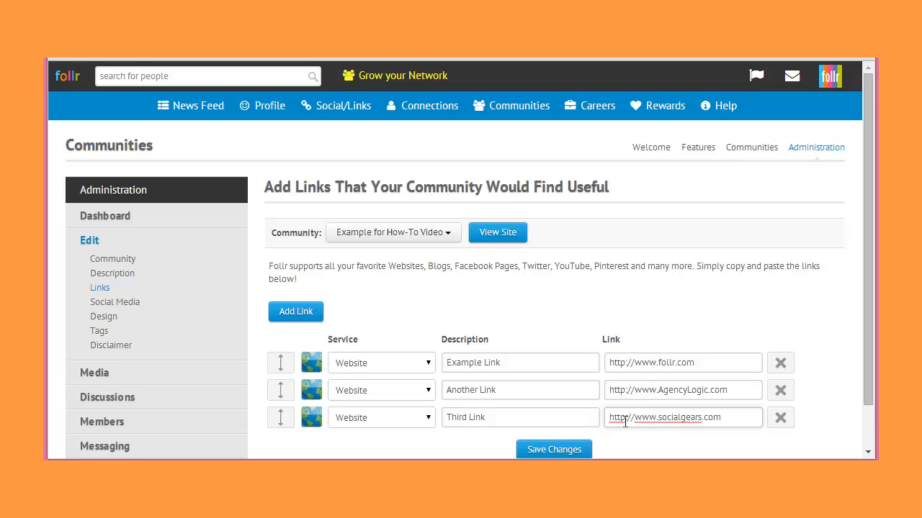
click(564, 449)
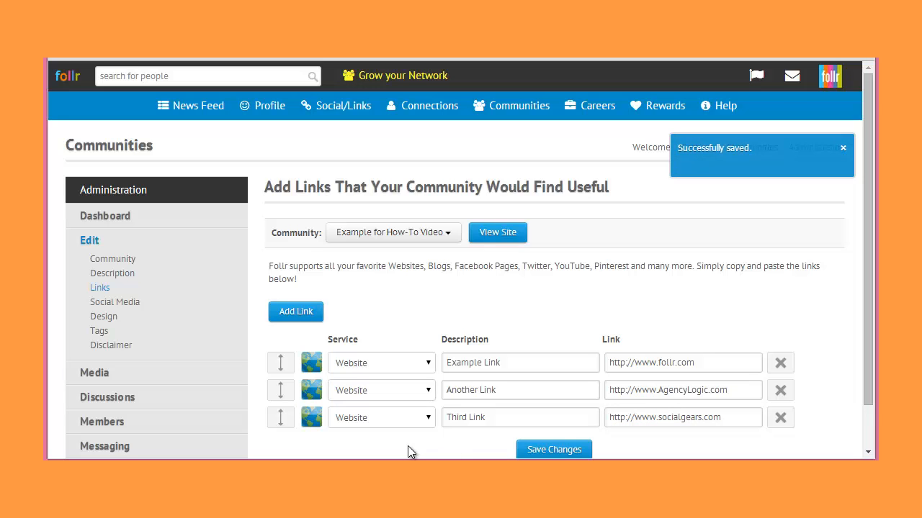
- Reorder the community's links to Example Link, Third Link, Another Link, and save the changes
drag(280, 418, 278, 347)
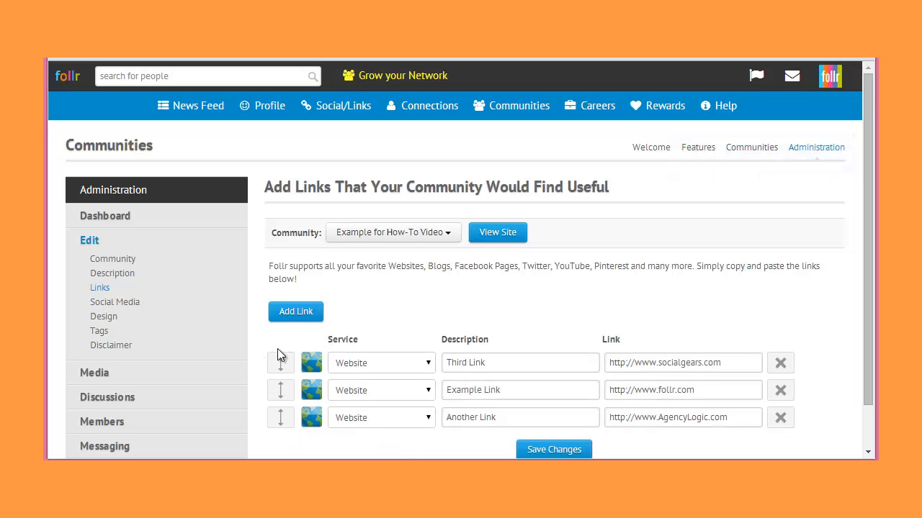
drag(279, 394, 270, 368)
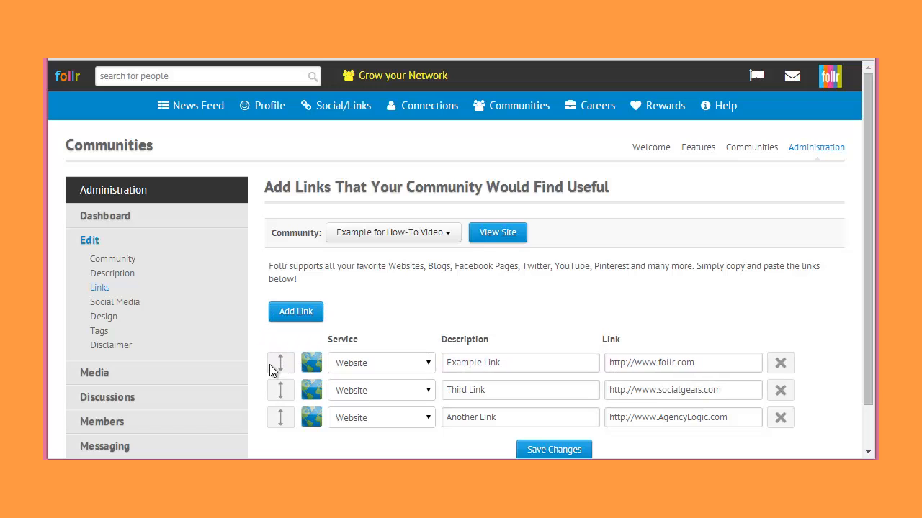
click(536, 451)
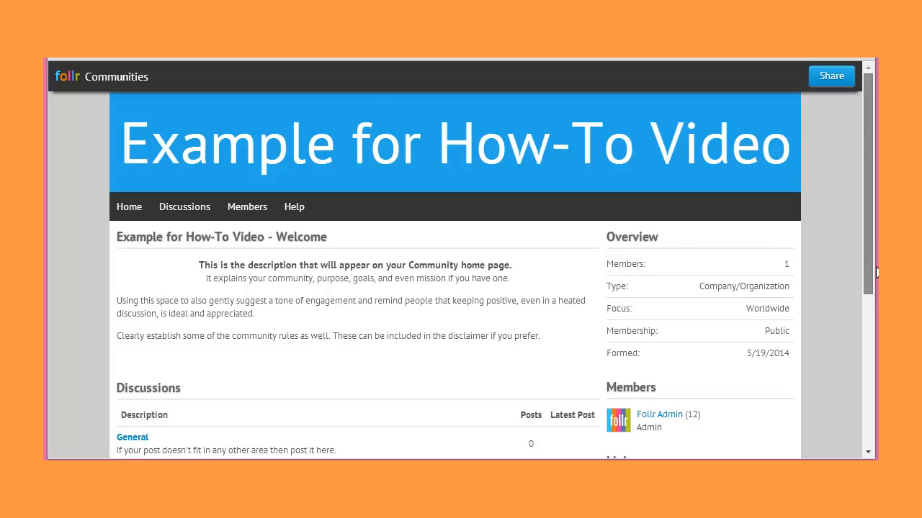
- Check the order of the links on the community's public site
scroll(869, 232, down, 3)
scroll(854, 363, down, 2)
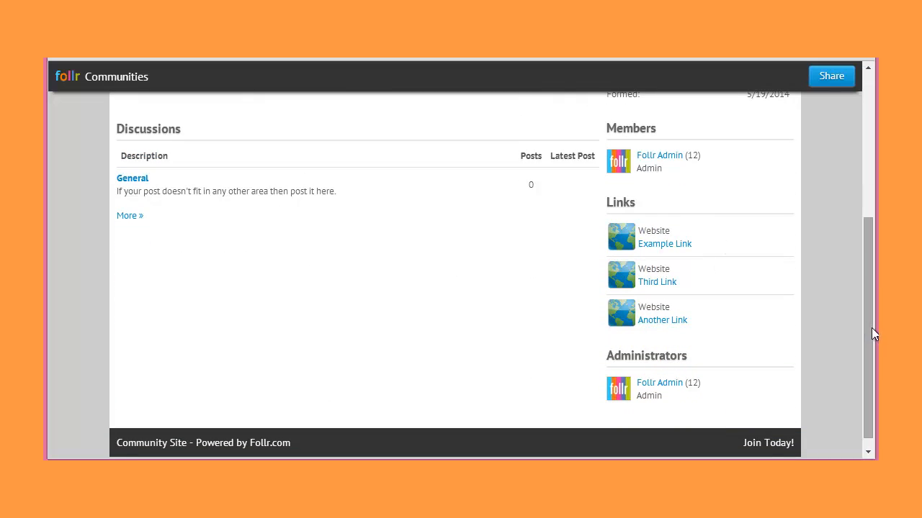
drag(871, 327, 868, 197)
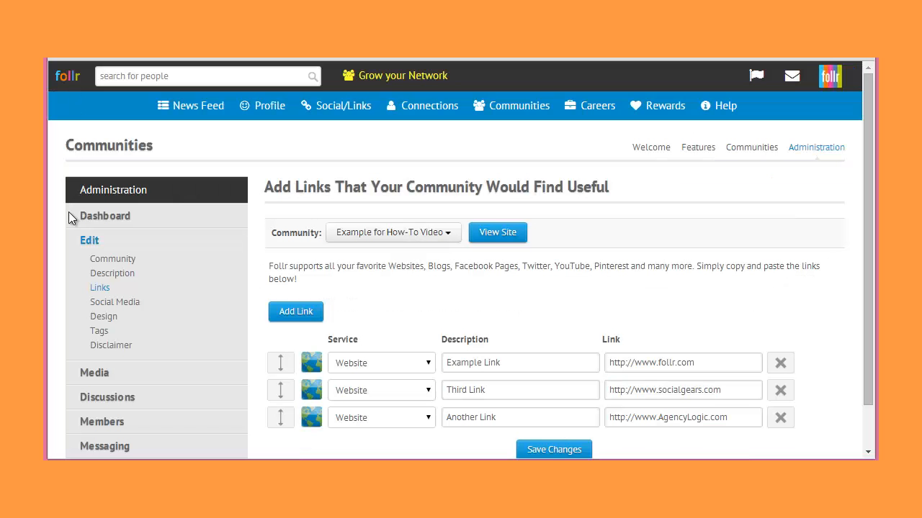
- Open the community's social media settings and enter "Follr, MyCMGR" as the Twitter accounts
click(117, 302)
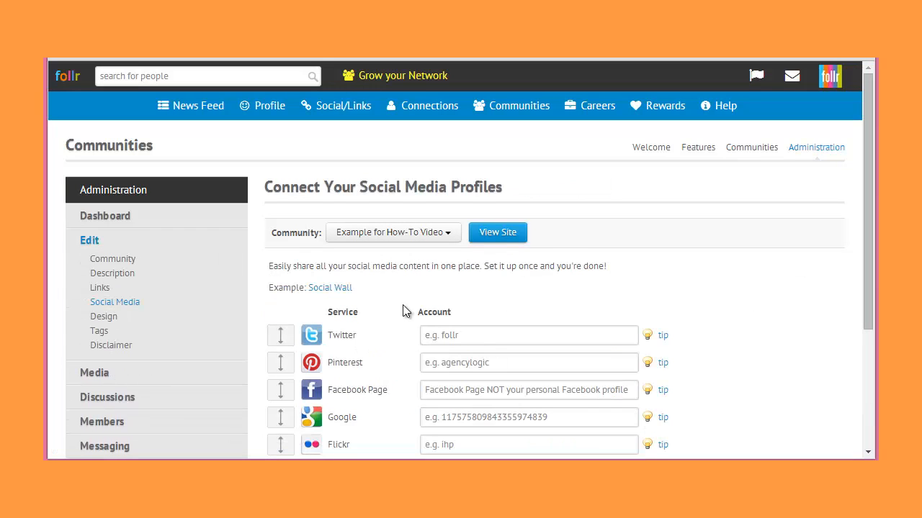
click(482, 338)
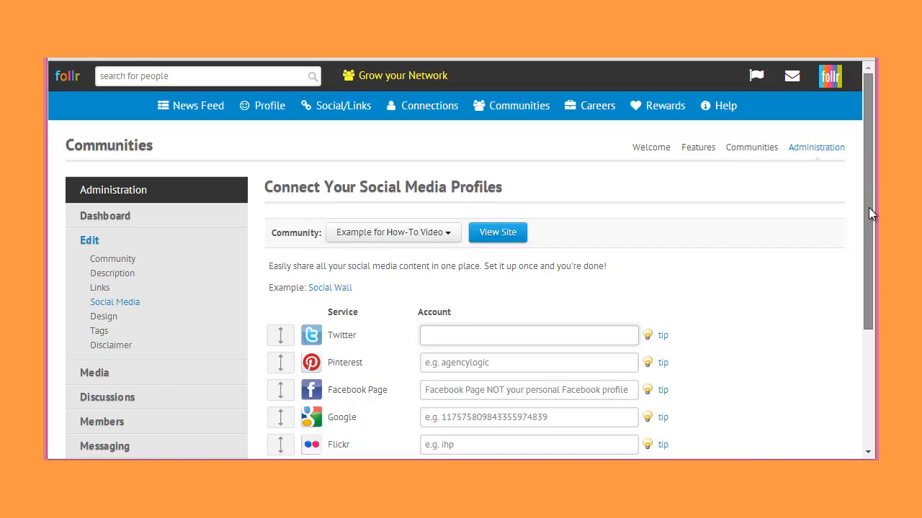
scroll(868, 213, down, 1)
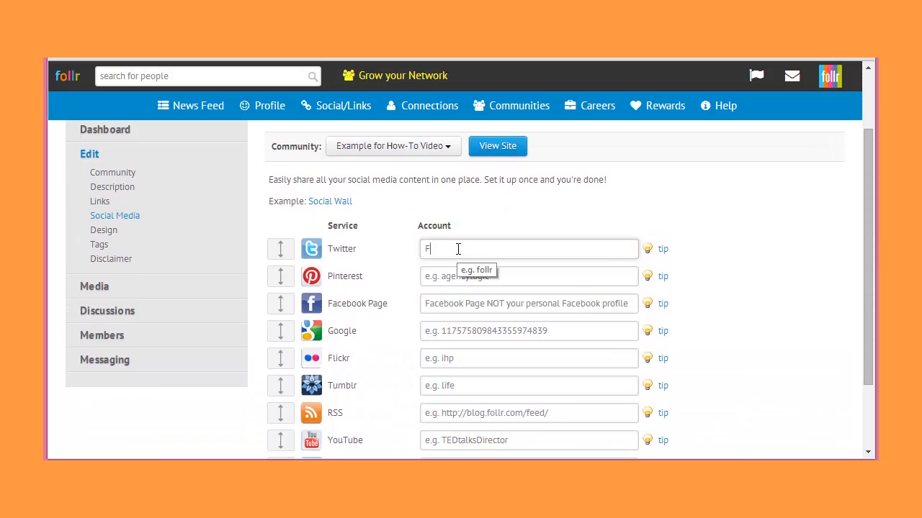
text(ollr, MyCMGR)
- Set the Pinterest account to "FollrCommunities" and the Facebook Page to "Follr"
click(437, 278)
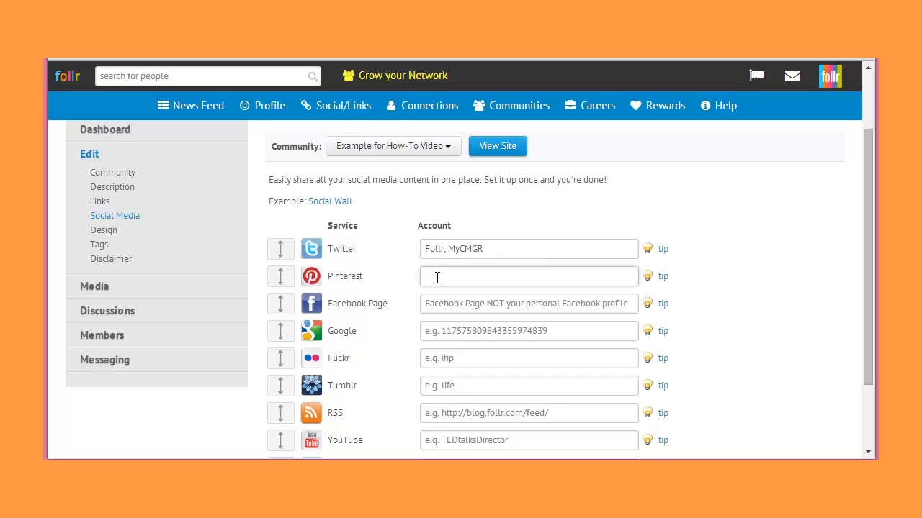
text(FollrCommunities)
click(471, 309)
text(Follr)
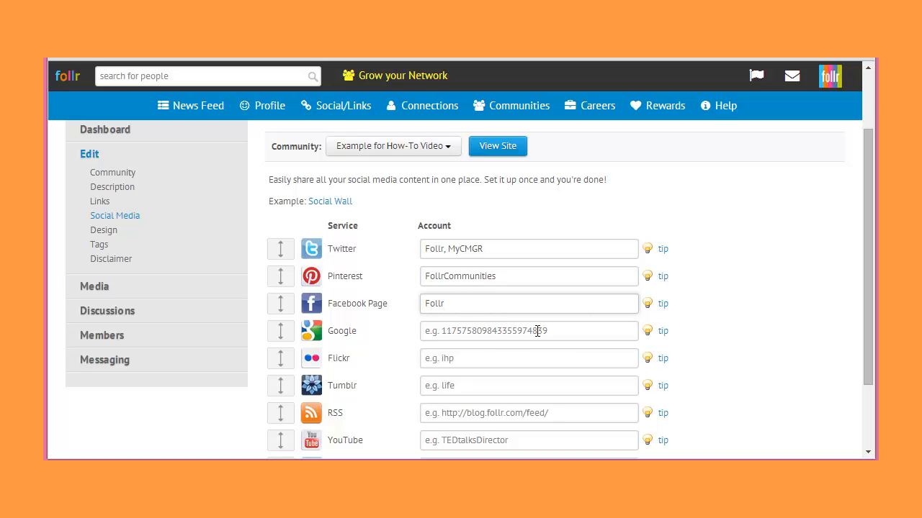
- Enter the channel's account name for the YouTube service
click(454, 439)
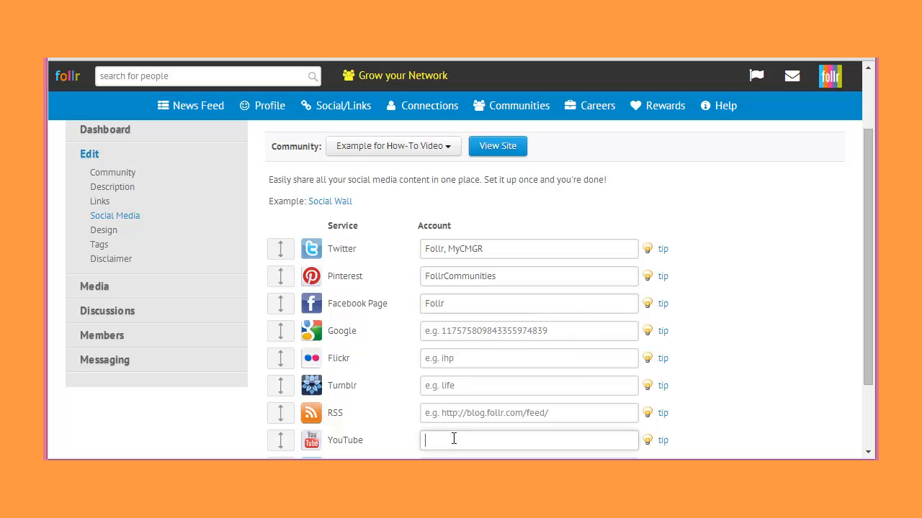
text(mayaRaguru)
click(481, 378)
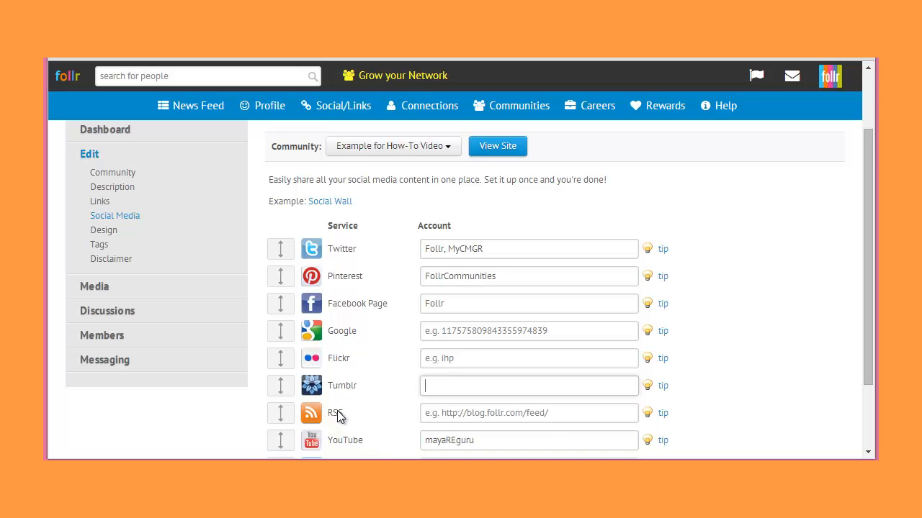
- Reorder the social media services so Facebook Page, Pinterest, Twitter and YouTube come first, and save the changes
drag(278, 428, 261, 321)
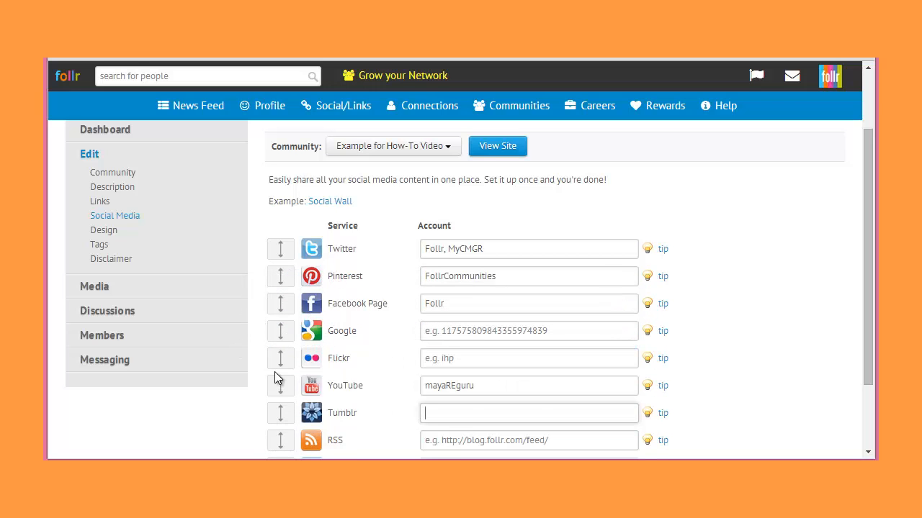
drag(285, 389, 285, 308)
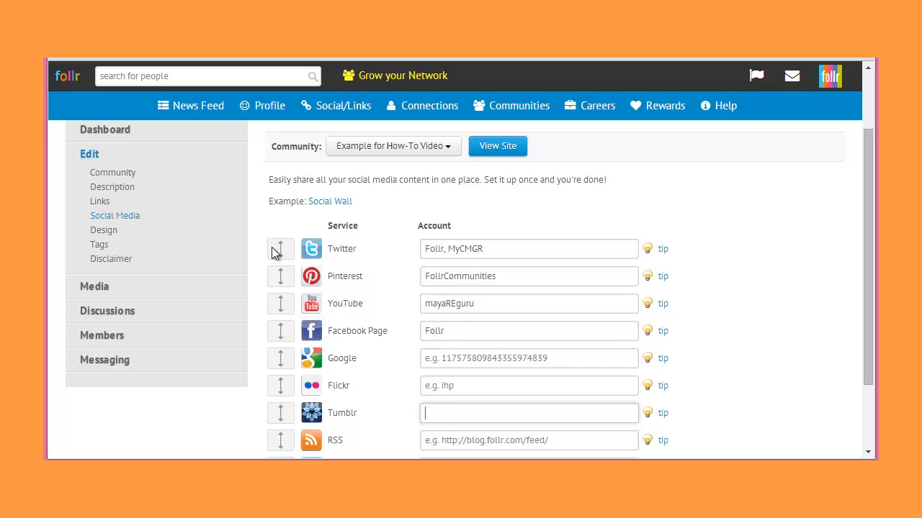
drag(274, 252, 275, 280)
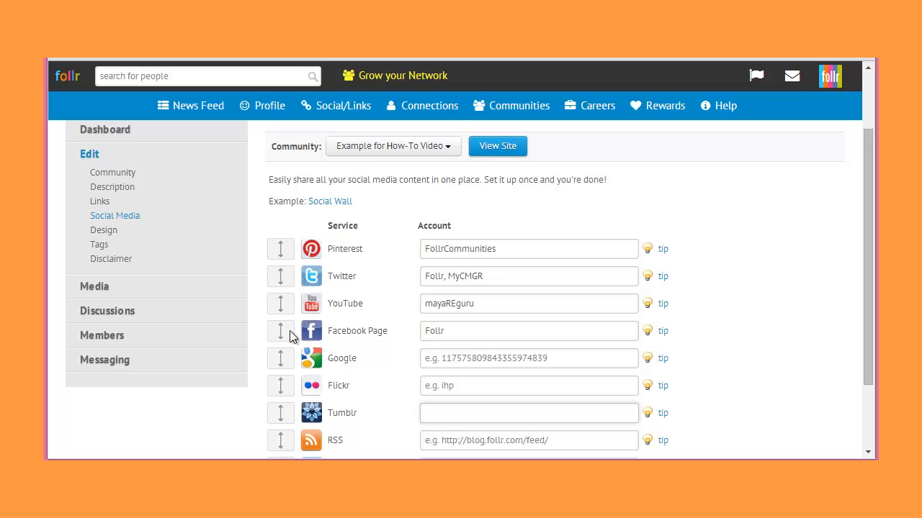
drag(274, 340, 273, 260)
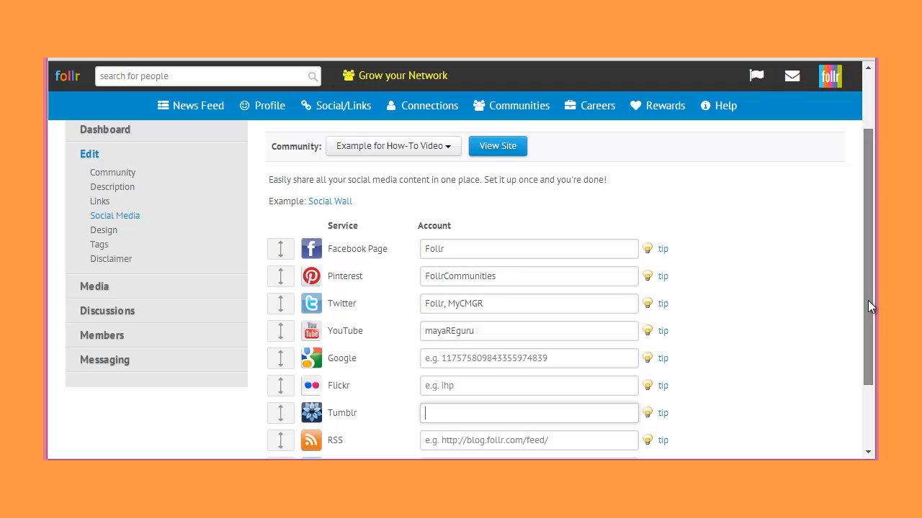
drag(867, 301, 867, 377)
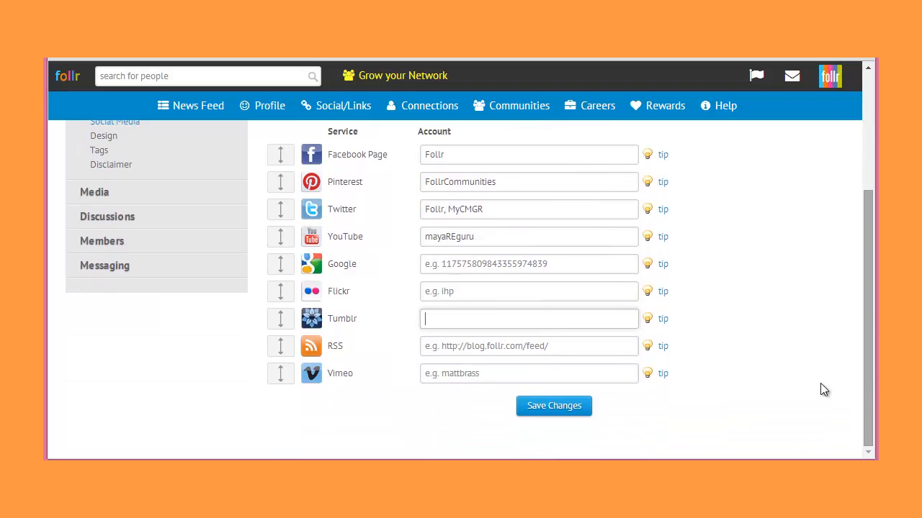
click(573, 407)
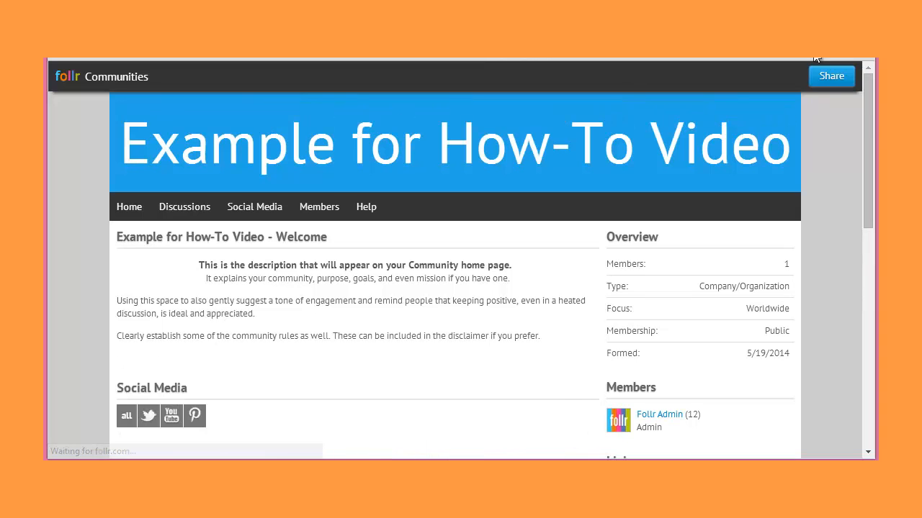
- Review the public site's social feed filtered by YouTube, Twitter and all services, and view the full Social Media page
drag(870, 119, 877, 238)
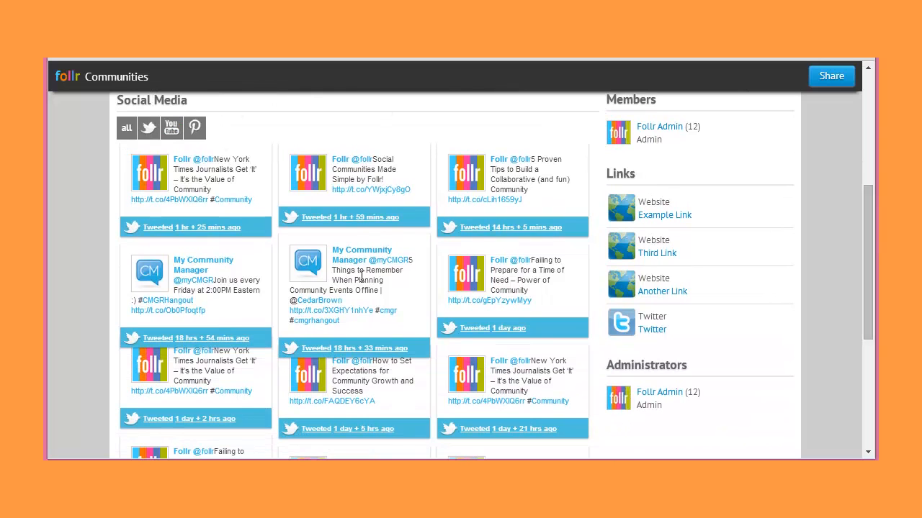
click(170, 128)
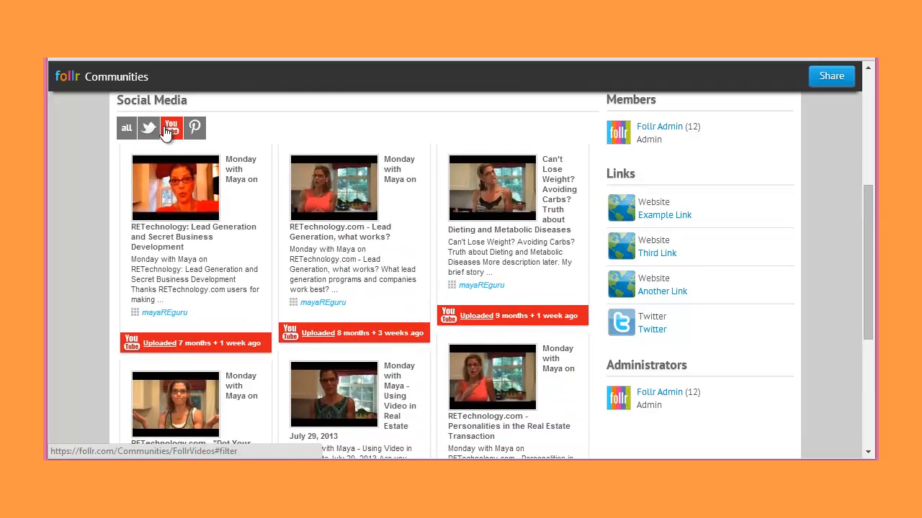
click(149, 128)
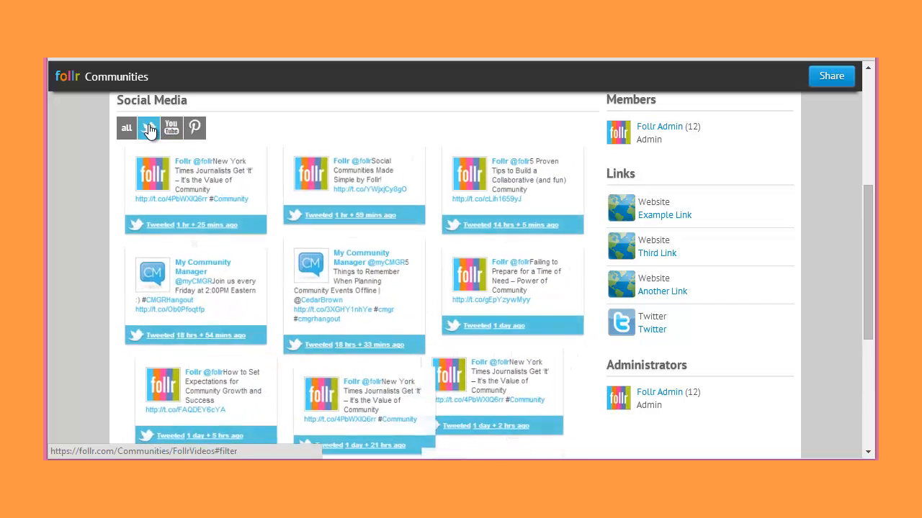
click(126, 131)
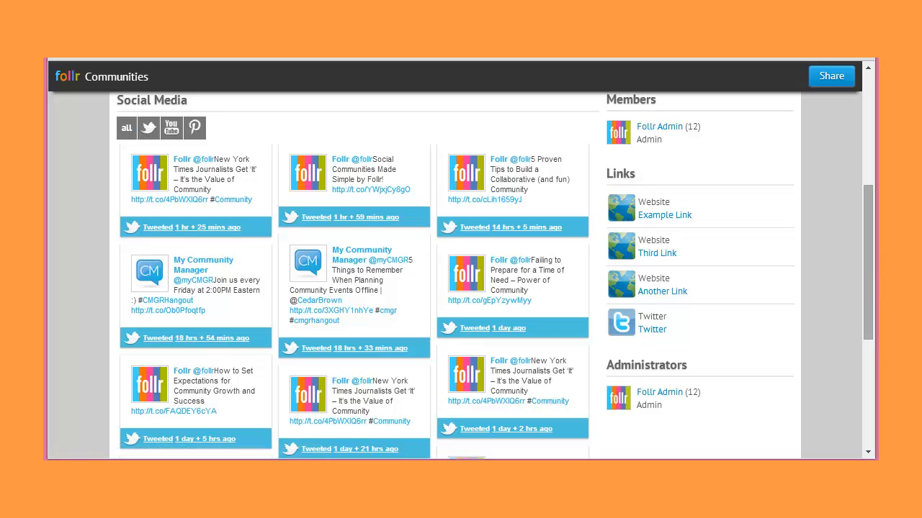
drag(871, 266, 873, 147)
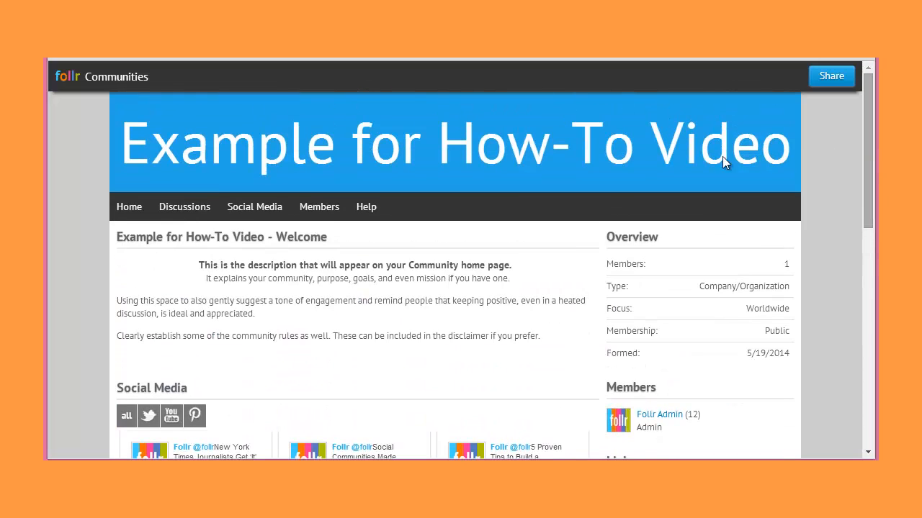
click(243, 208)
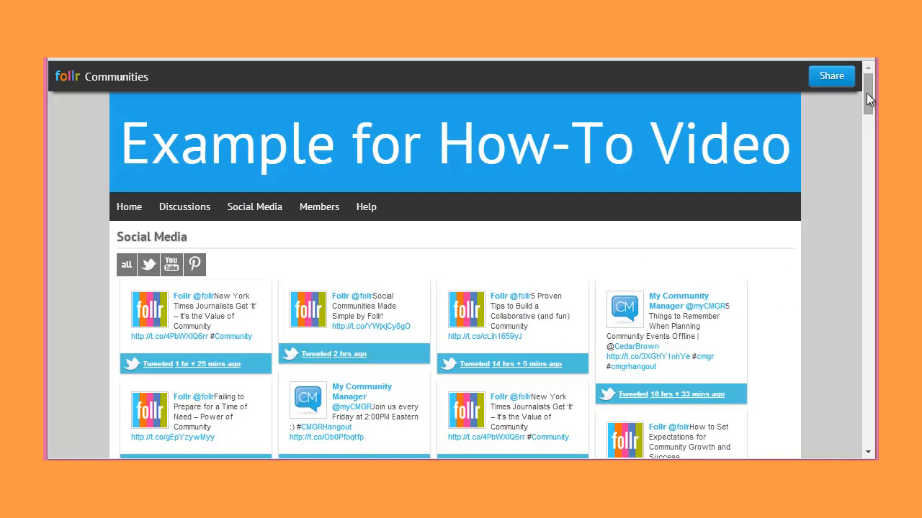
drag(866, 93, 863, 121)
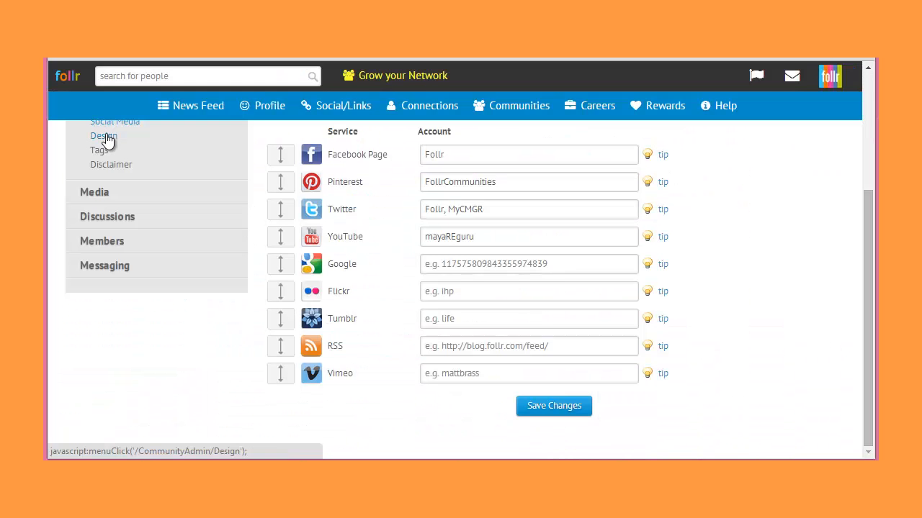
- Open the community's design settings and upload the hdr_community image as the banner photo
click(108, 140)
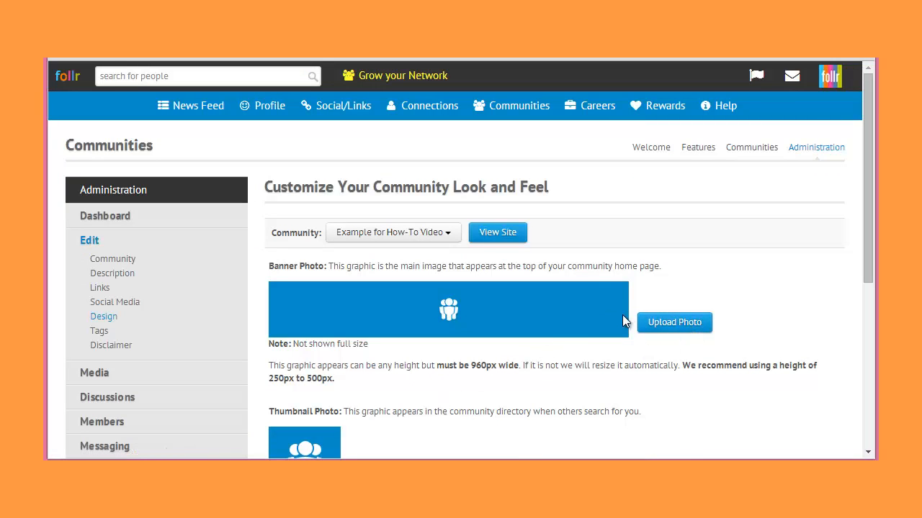
click(664, 326)
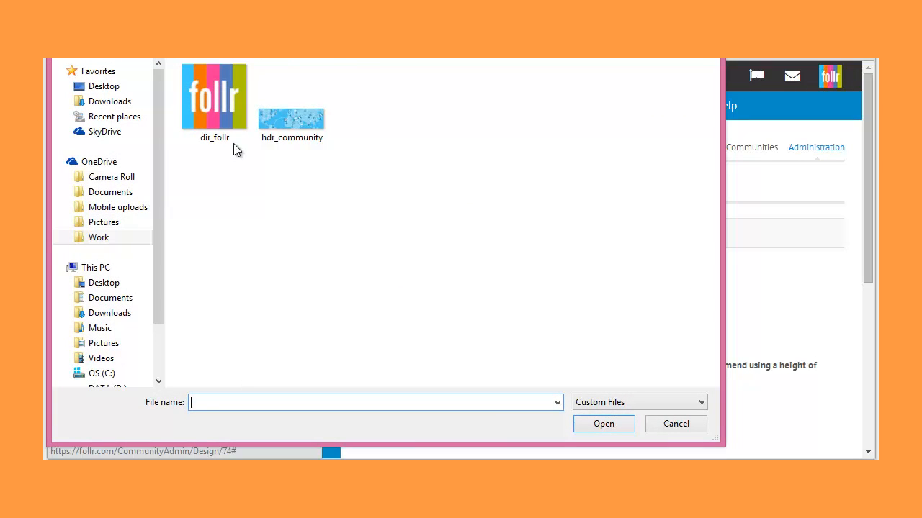
click(290, 130)
click(587, 423)
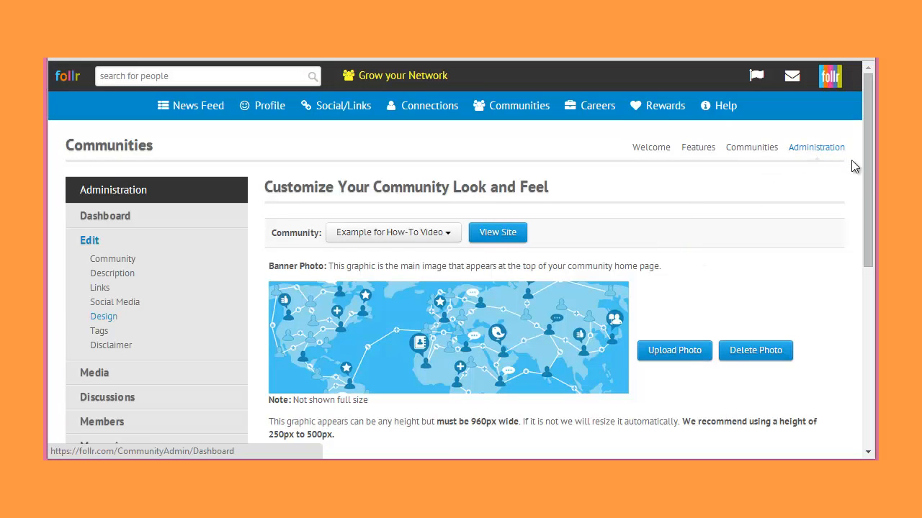
- Upload the dir_follr image as the community's thumbnail photo
drag(865, 175, 868, 275)
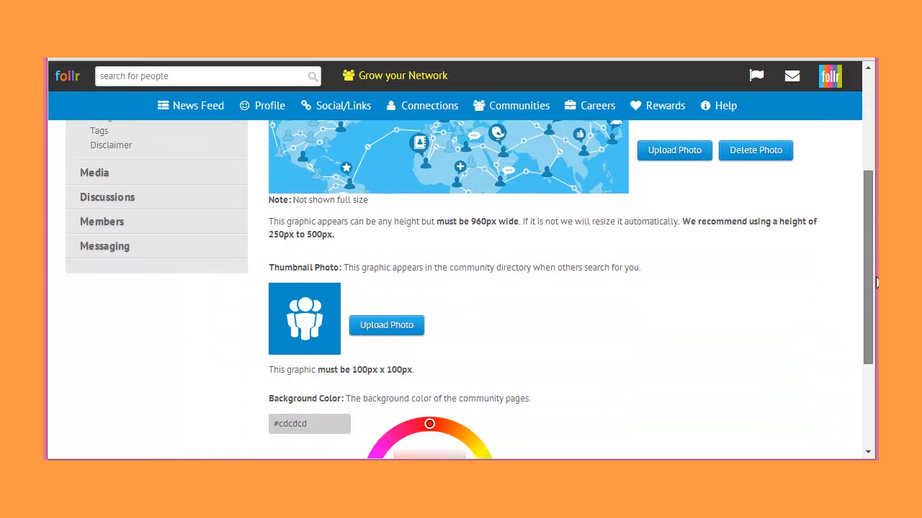
click(378, 322)
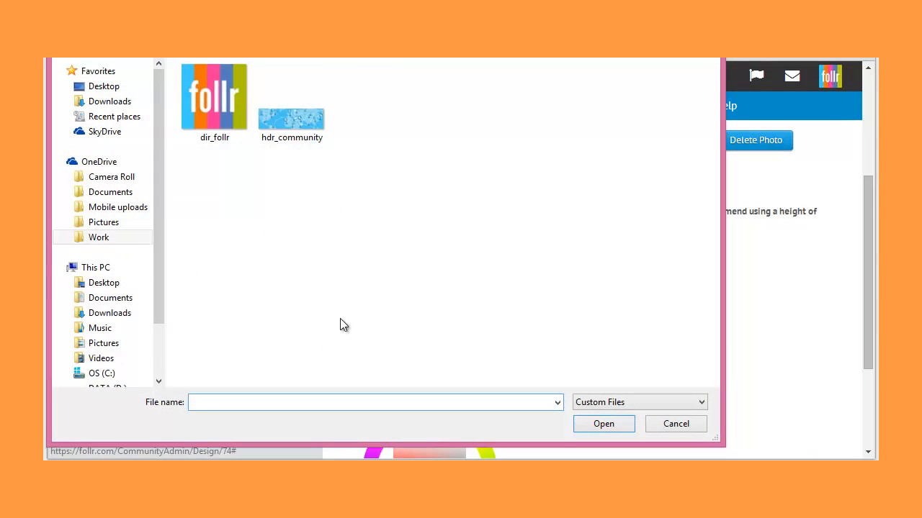
click(215, 109)
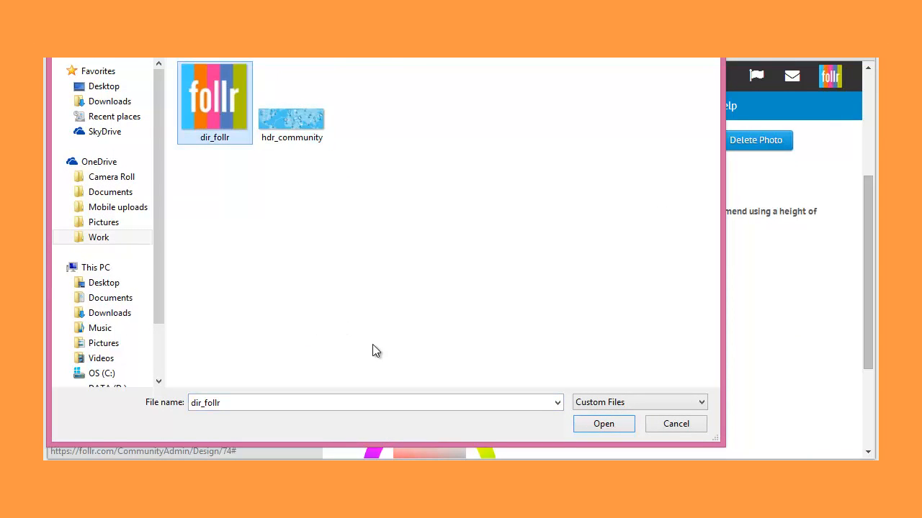
click(589, 429)
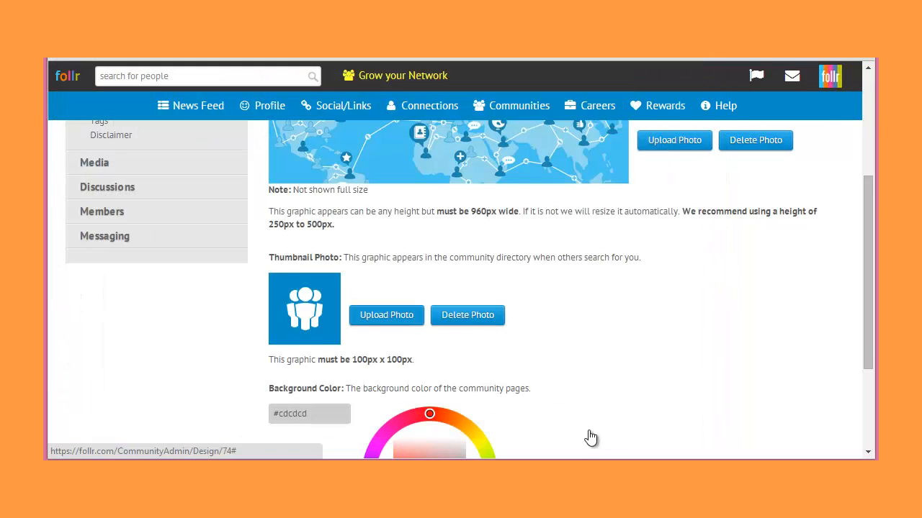
scroll(591, 432, up, 3)
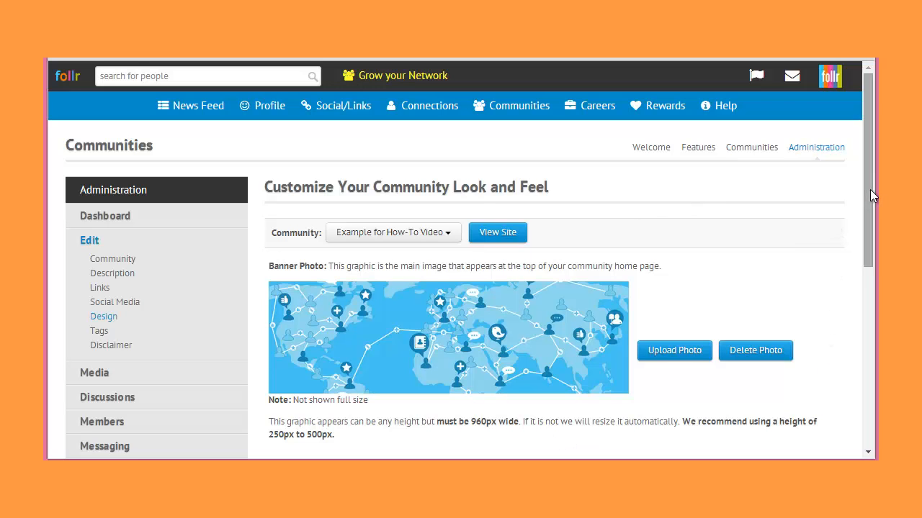
- Change the community pages' background color to orange, save it, and reload the public site to check the new design
drag(870, 190, 867, 371)
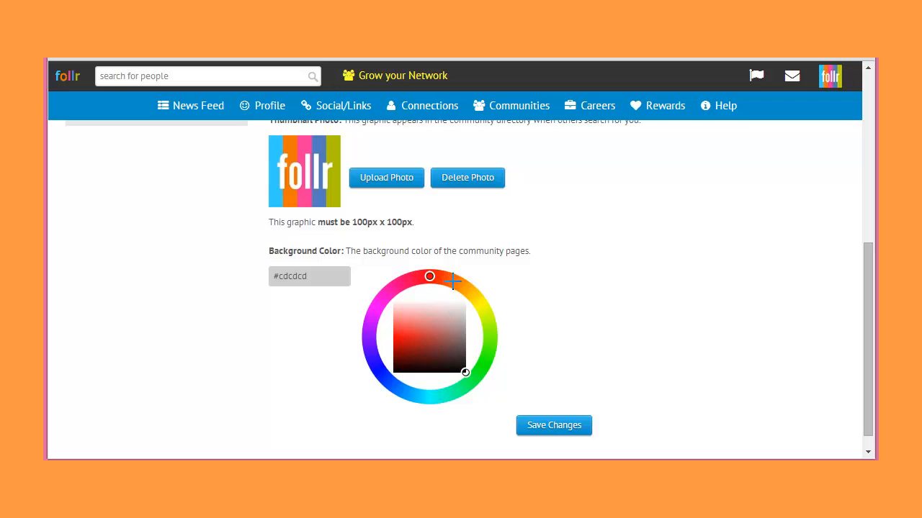
drag(445, 280, 453, 280)
click(414, 334)
click(539, 428)
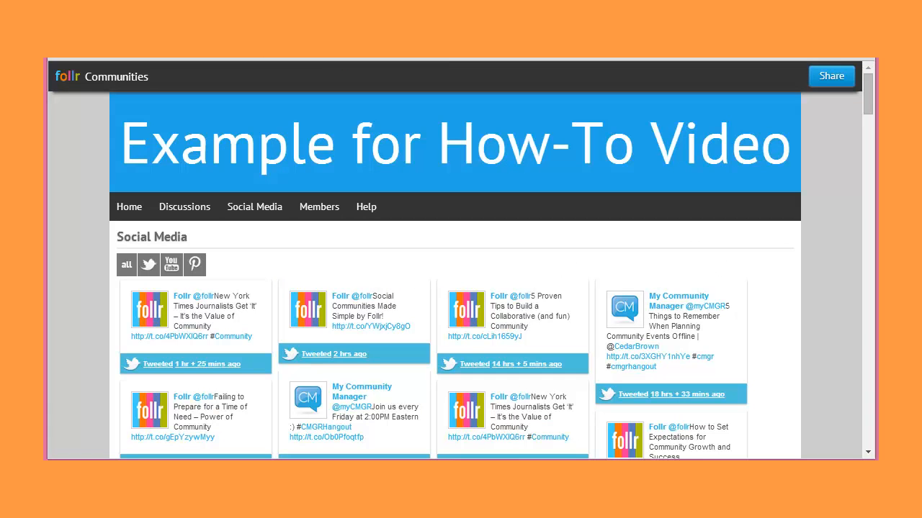
key(F5)
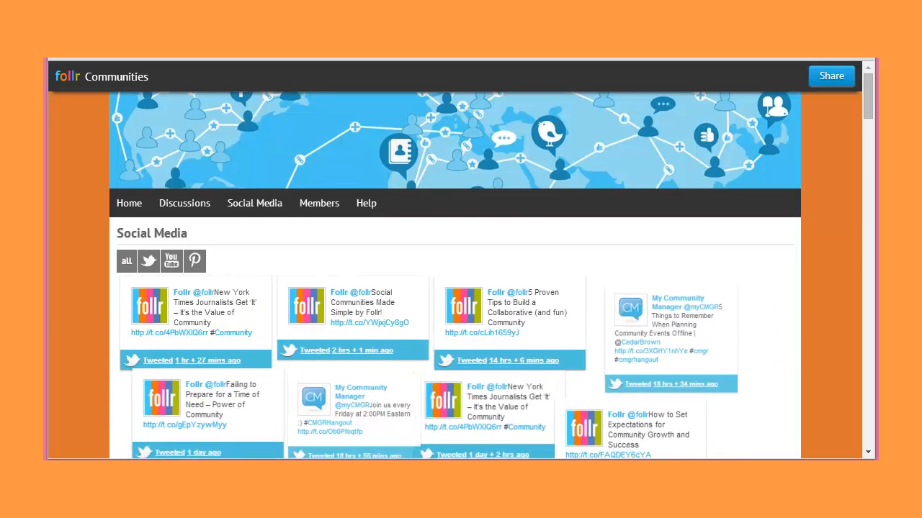
- Set the community's tags to "Think SEO, related words, helpful descriptors, keywords, phrases, for people to find, connect and join, also for SEO"
click(124, 211)
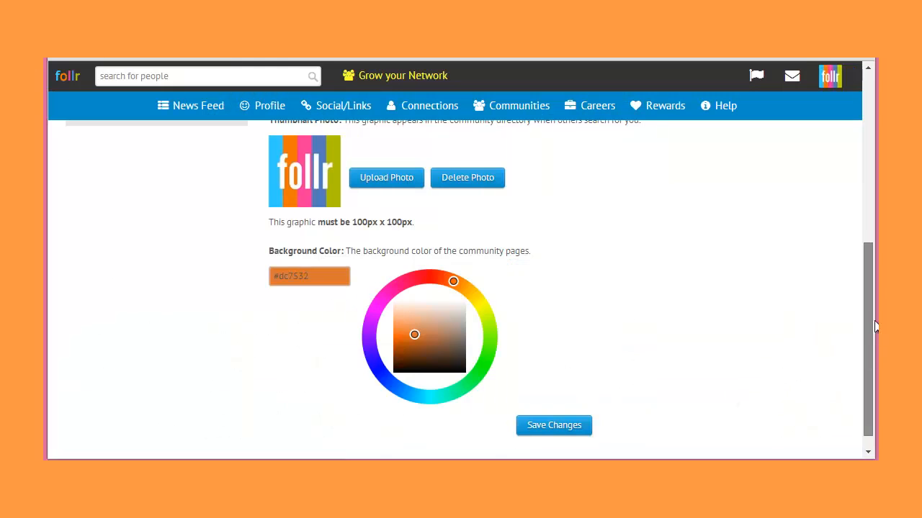
drag(869, 347, 831, 134)
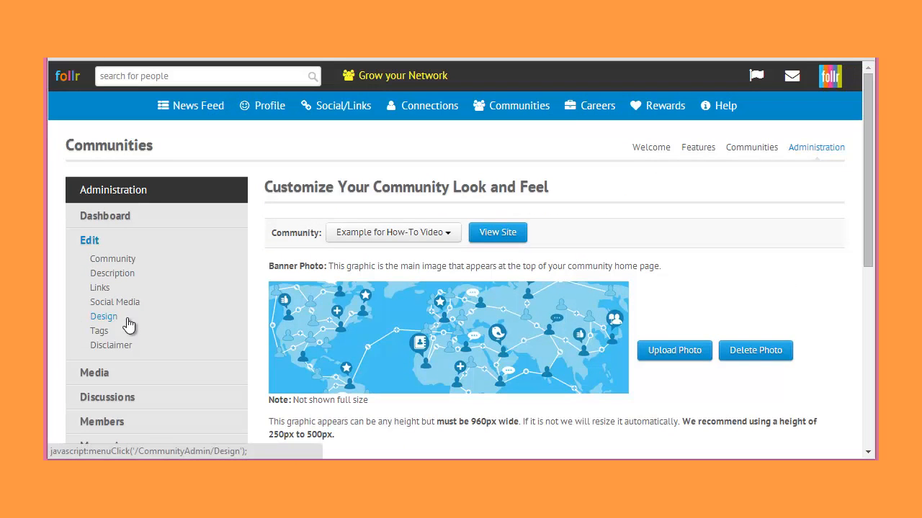
click(100, 333)
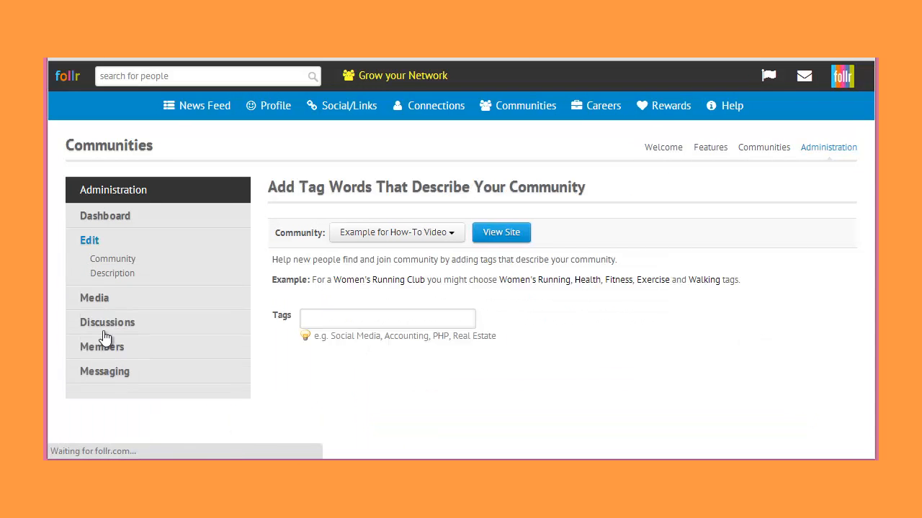
click(325, 318)
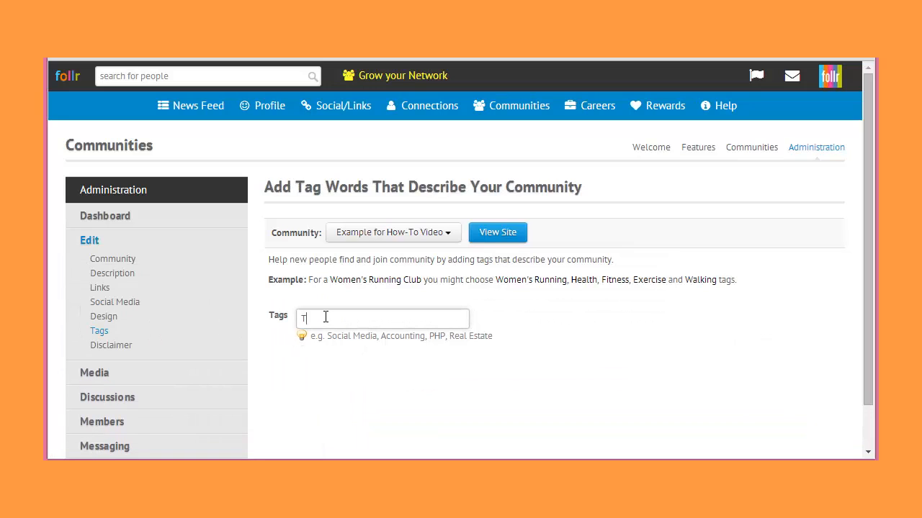
text(Think SEO, related words, help)
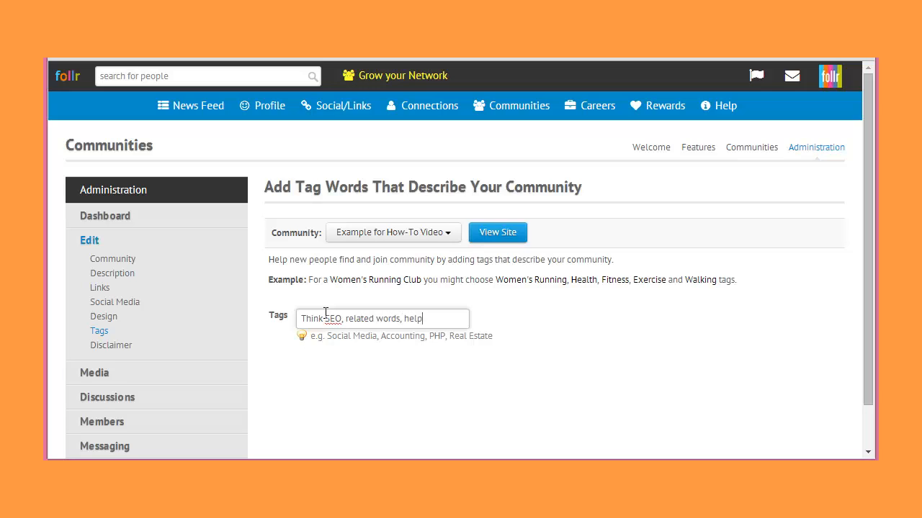
text(ful descripto)
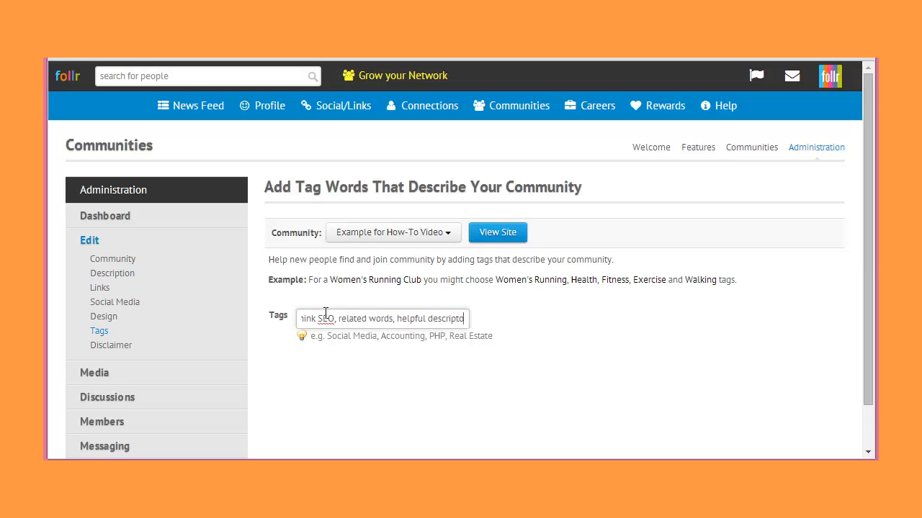
text(rs, )
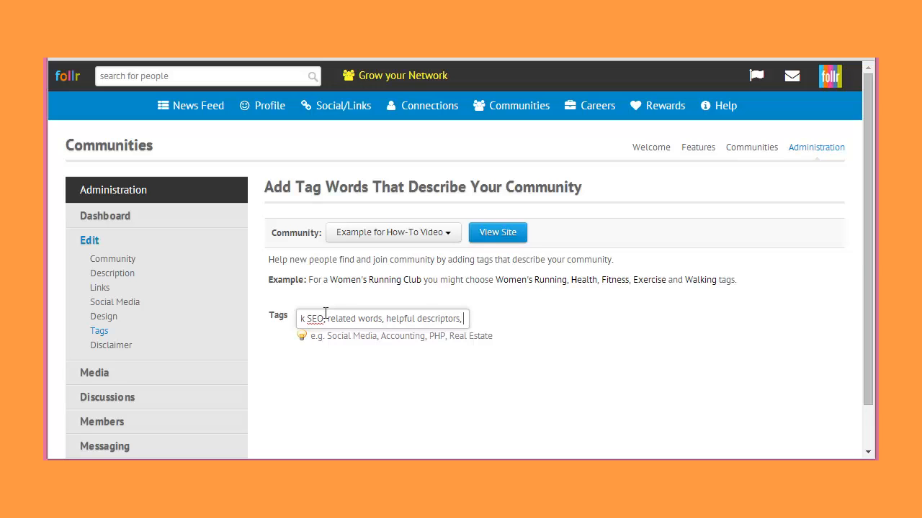
text(keywords, )
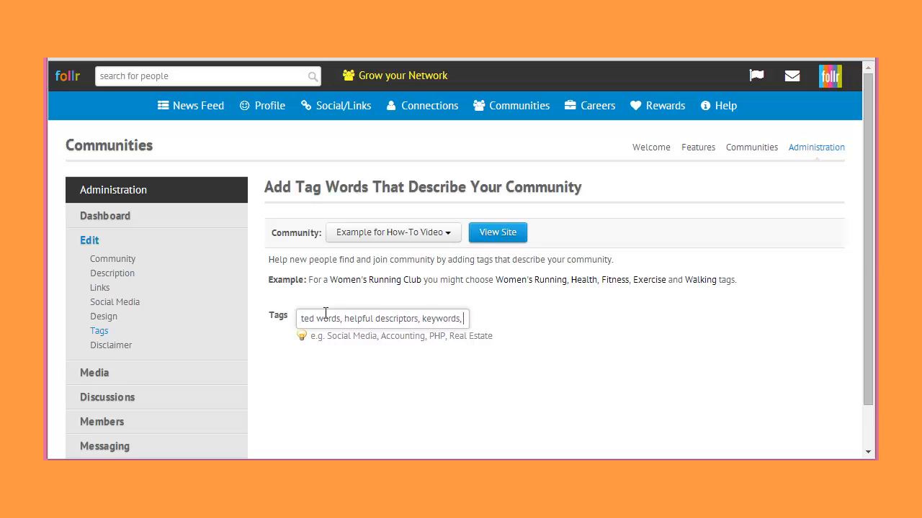
text(phrases, f)
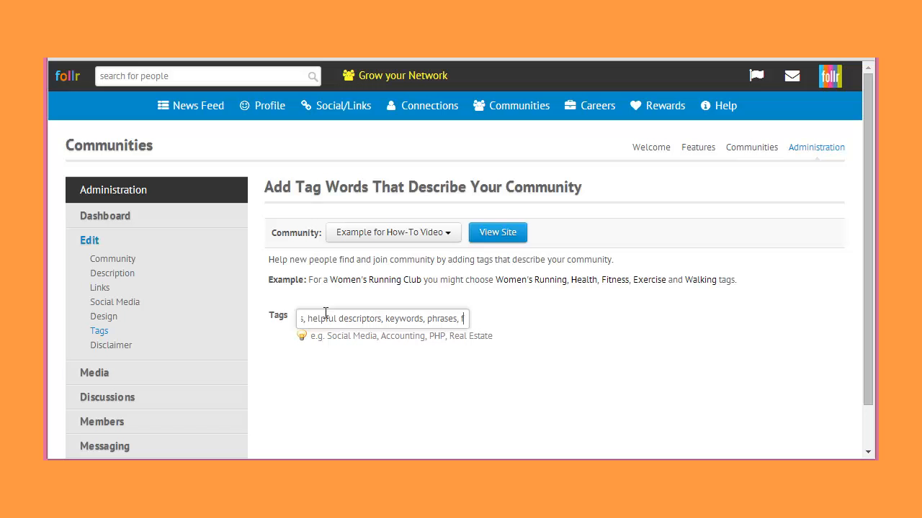
text(or people to fin)
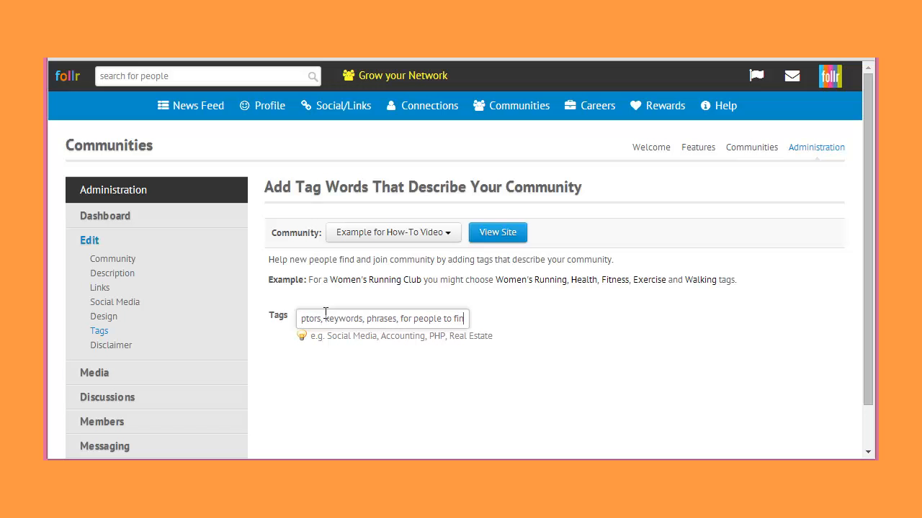
text(d, connect)
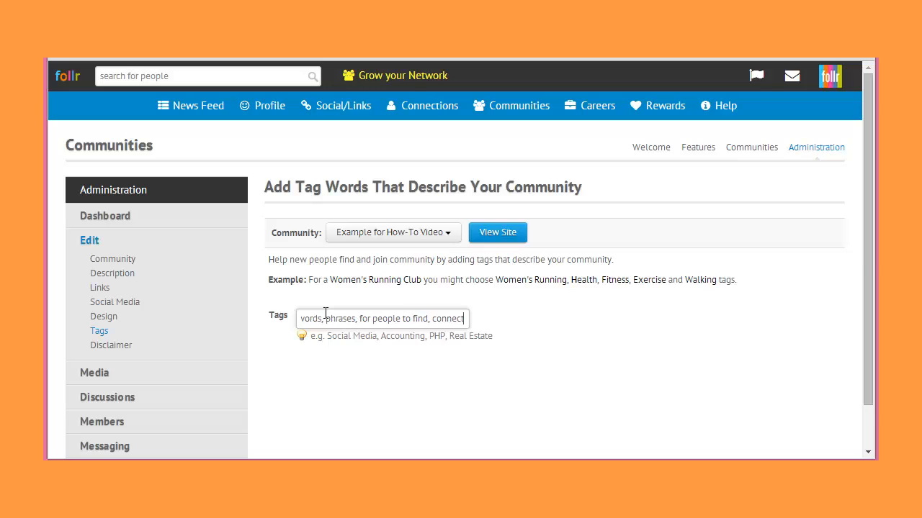
text( and join, )
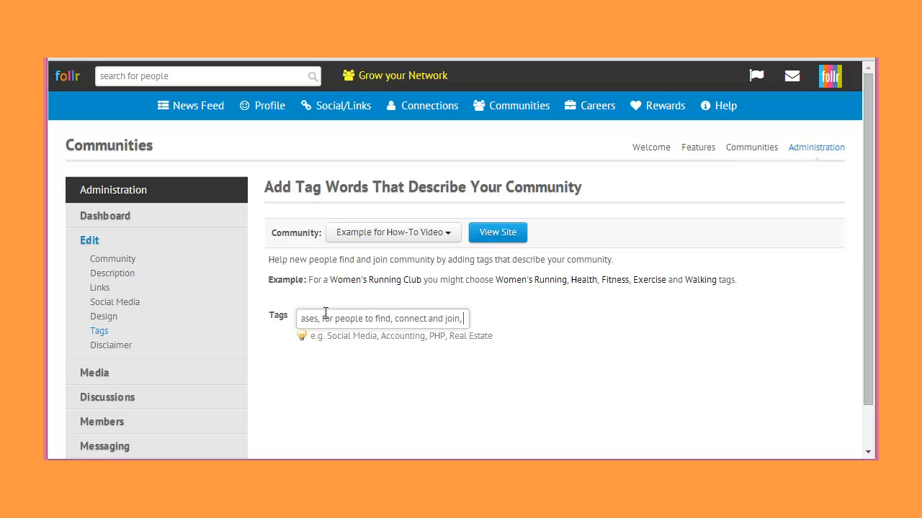
text(also for SEO)
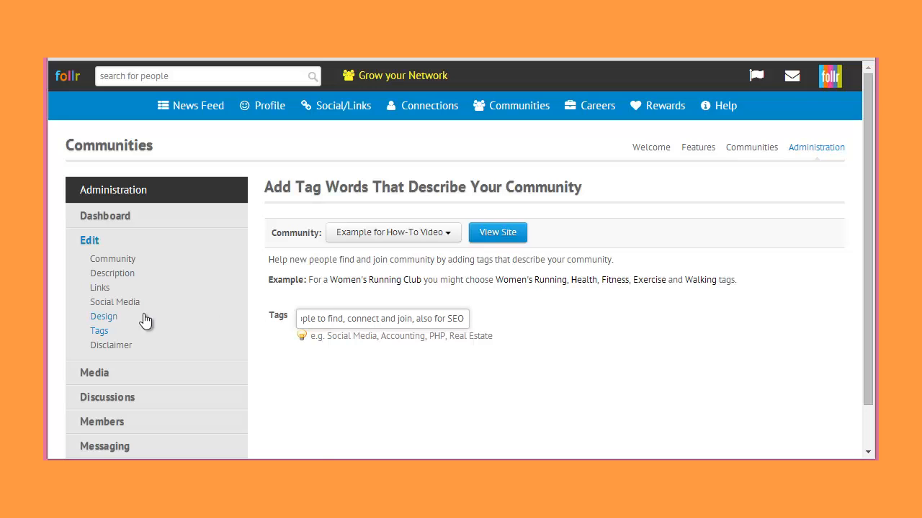
- Open the community's disclaimer settings and paste in the prepared guidance text about what a Community Disclaimer can cover
click(118, 351)
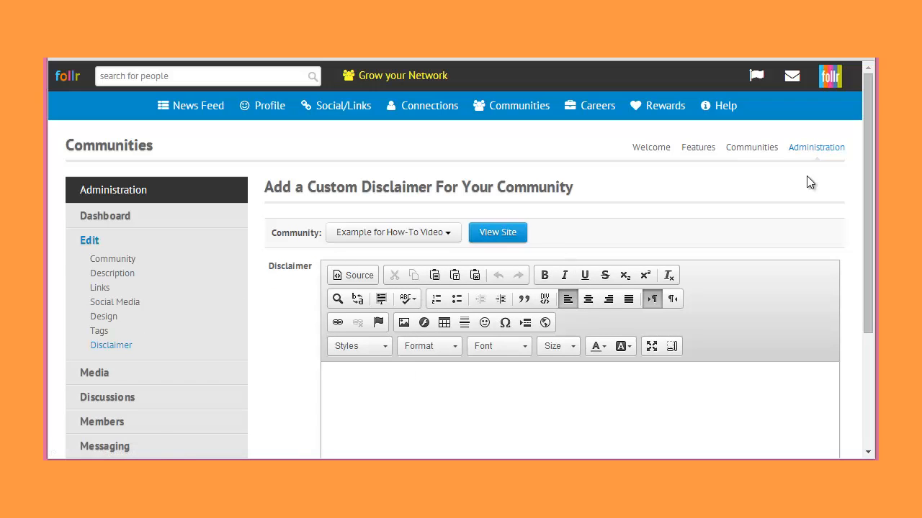
drag(866, 167, 867, 252)
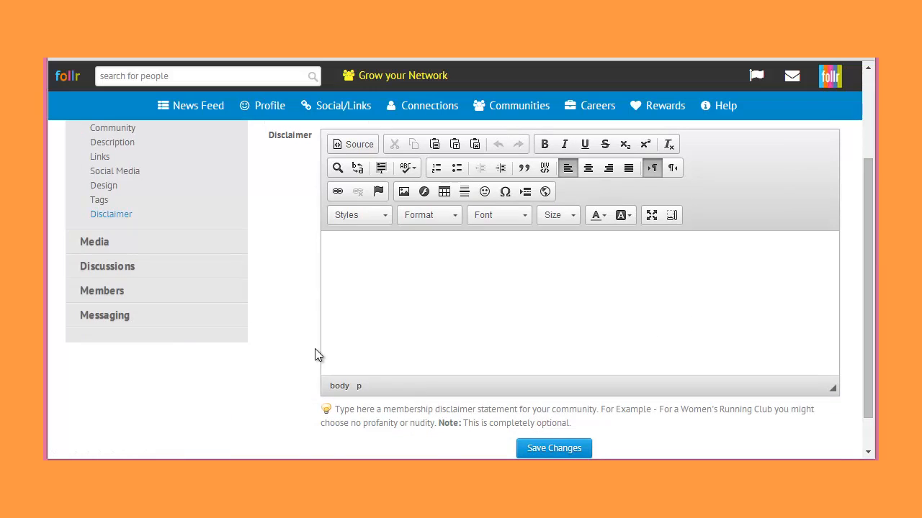
click(358, 249)
text(The Community Disclaimer can be many things.  If you are providing a service to a larger area or industry, but own a business within the industry this is a good place to disclose that. Perhaps metioning it as "This site is sponsored by ABC Realty" If you think someone might present information you don't want to be liable for, consider seeking the advice of an Attorney in writing a disclaimer, especially if in the medical field or other area. If you are creating a fan Community, then be certain to note that the Community is not part of the official entity or entertainer, unless it is. Establish the right of the Community leaders to remove posts, remove members or report to Follr Administrators any problematic interactions.)
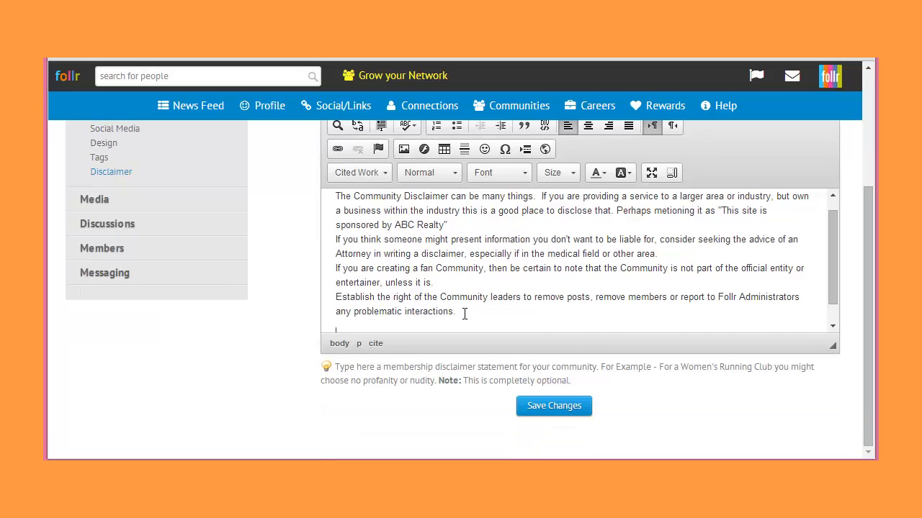
- Apply the Cited Work style to the entire disclaimer text and save the disclaimer
key(ctrl+a)
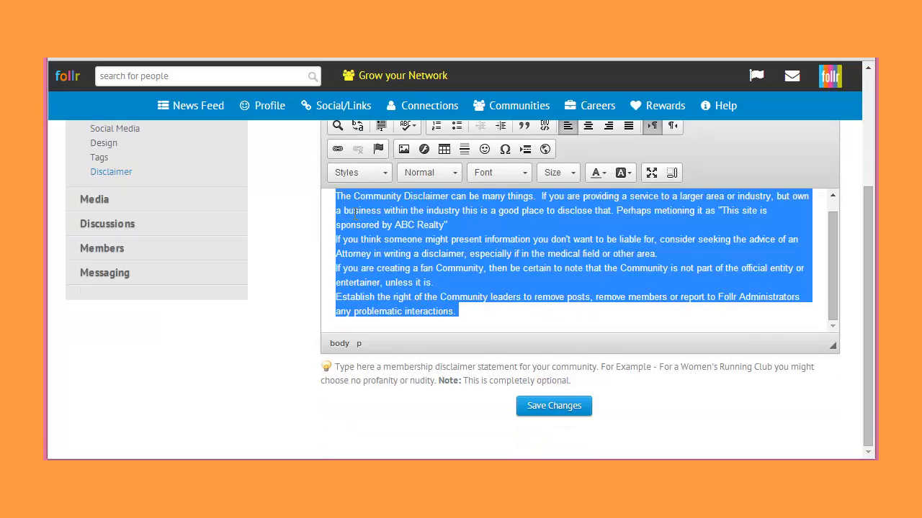
click(384, 174)
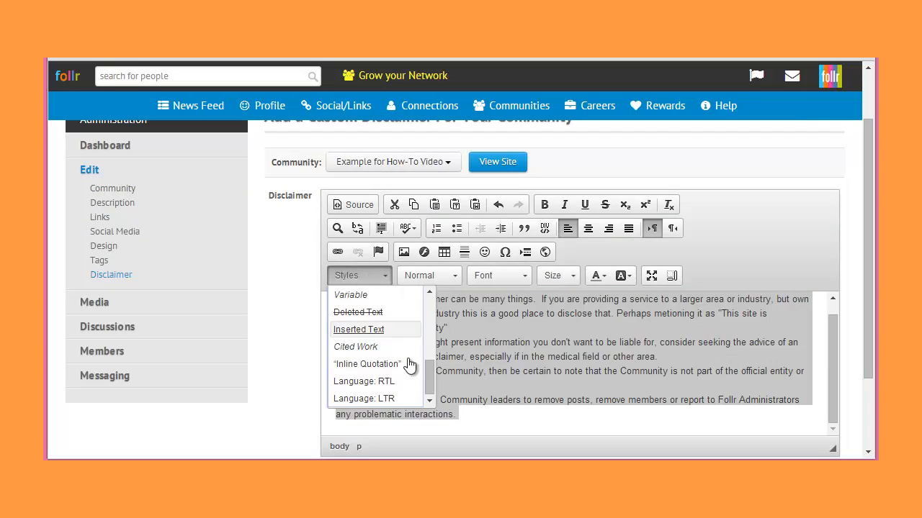
click(386, 345)
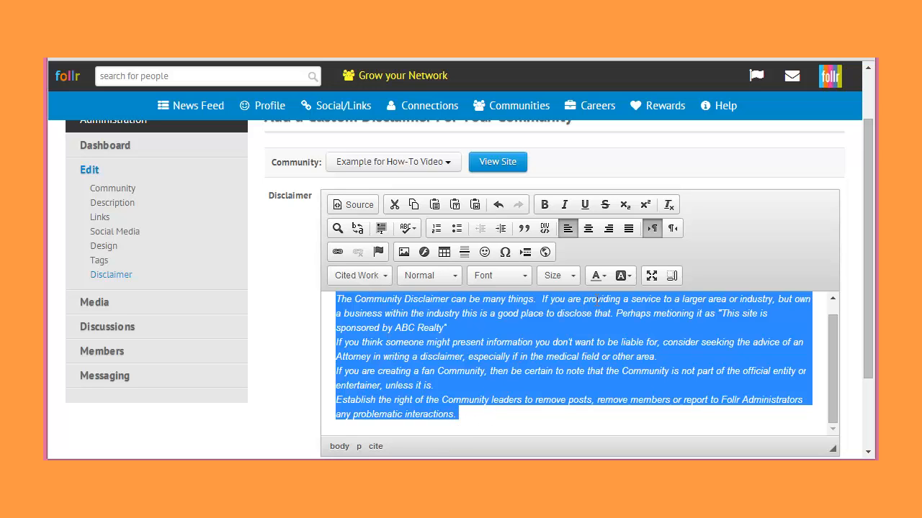
click(776, 348)
drag(871, 280, 876, 347)
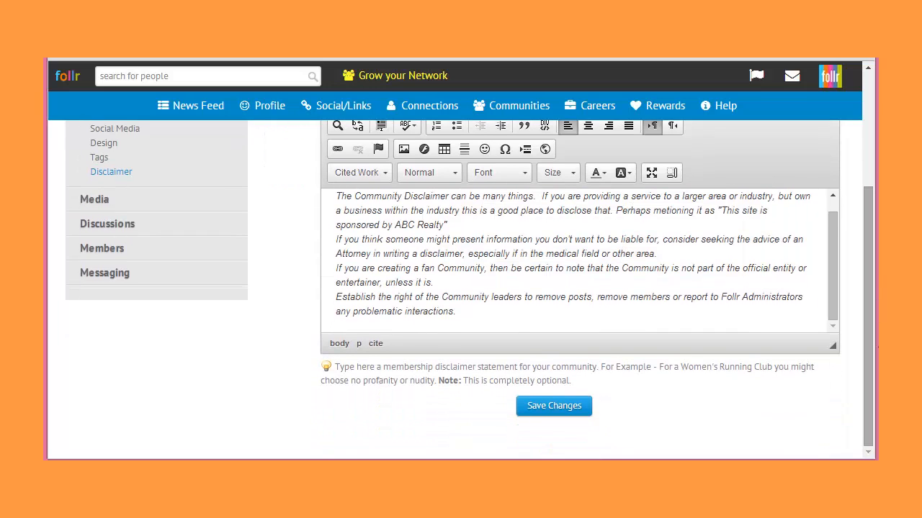
click(559, 414)
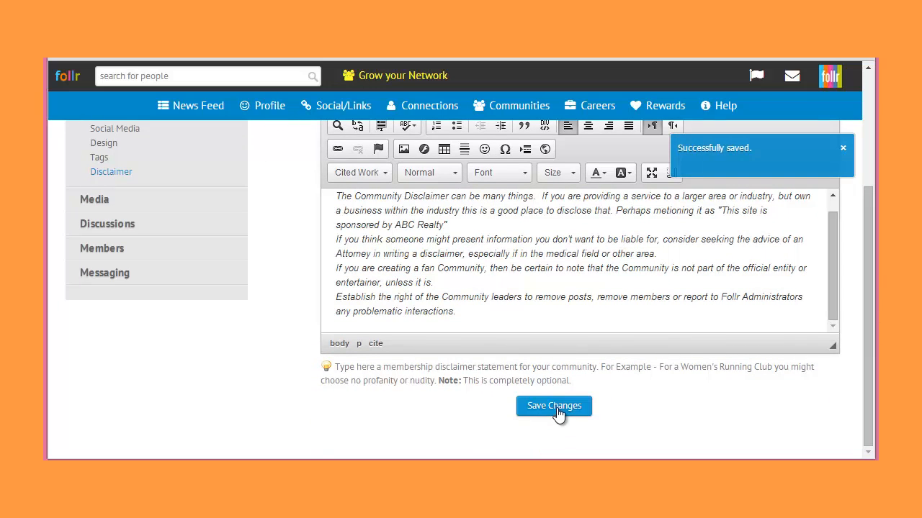
drag(570, 380, 434, 382)
click(411, 412)
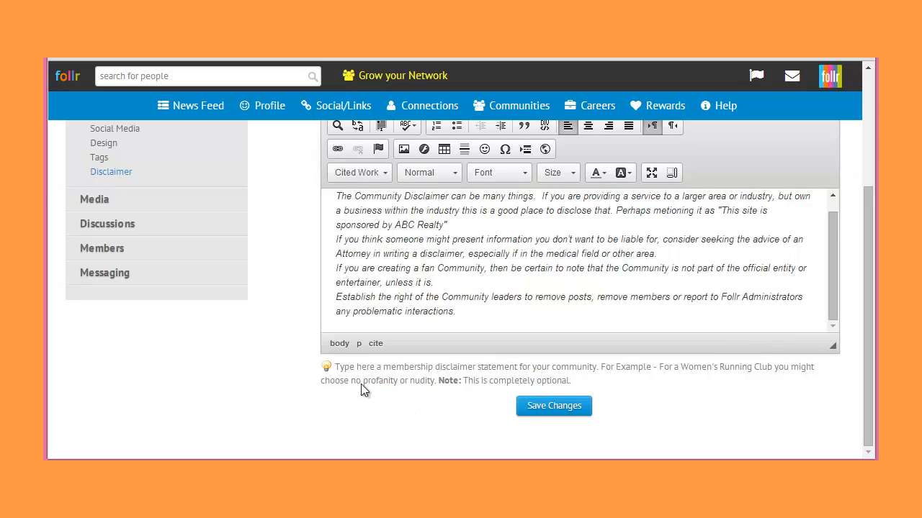
- Open the community's discussion management page to view its existing discussions
scroll(93, 207, down, 1)
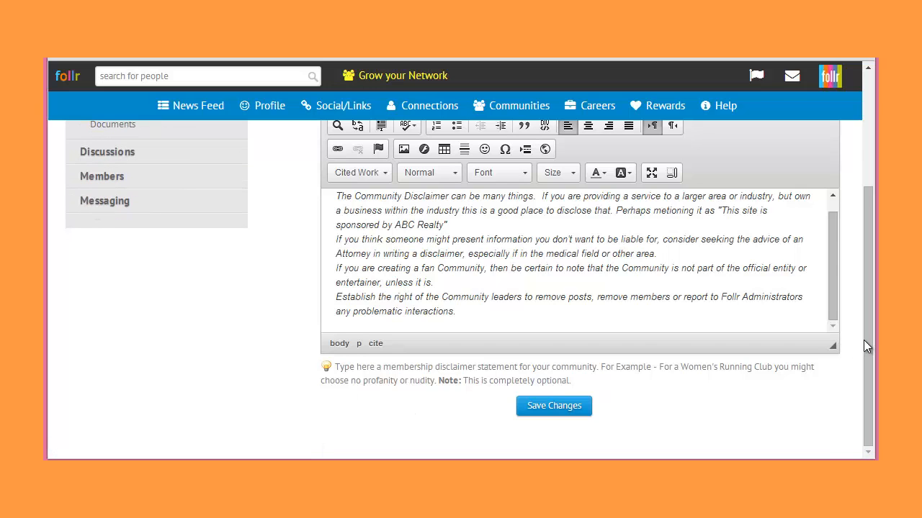
drag(866, 324, 867, 212)
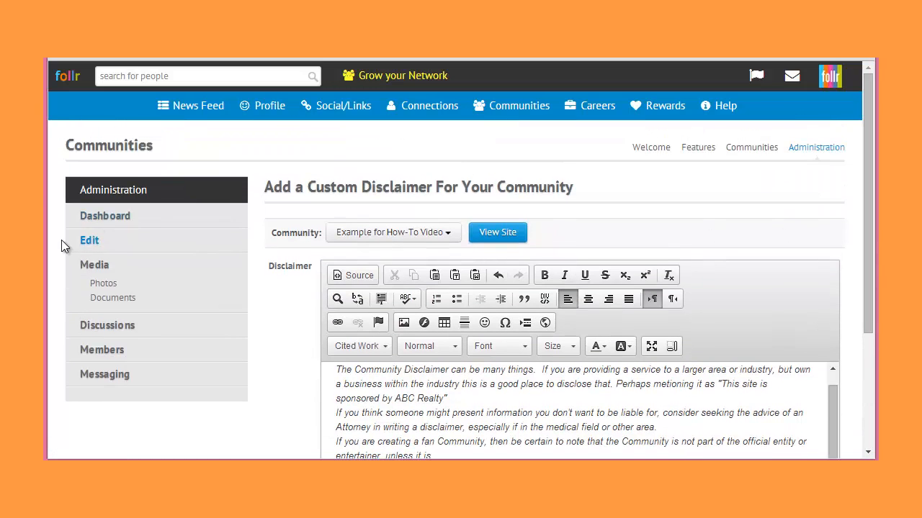
click(110, 335)
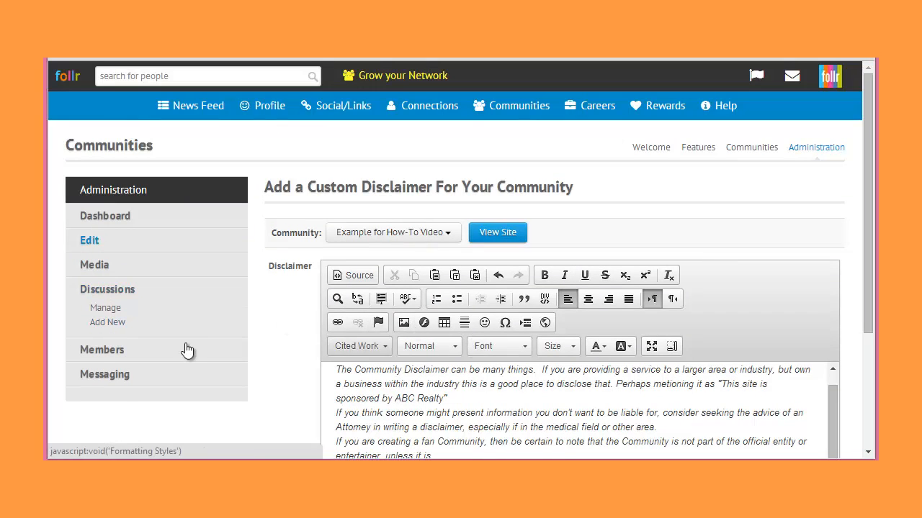
click(100, 309)
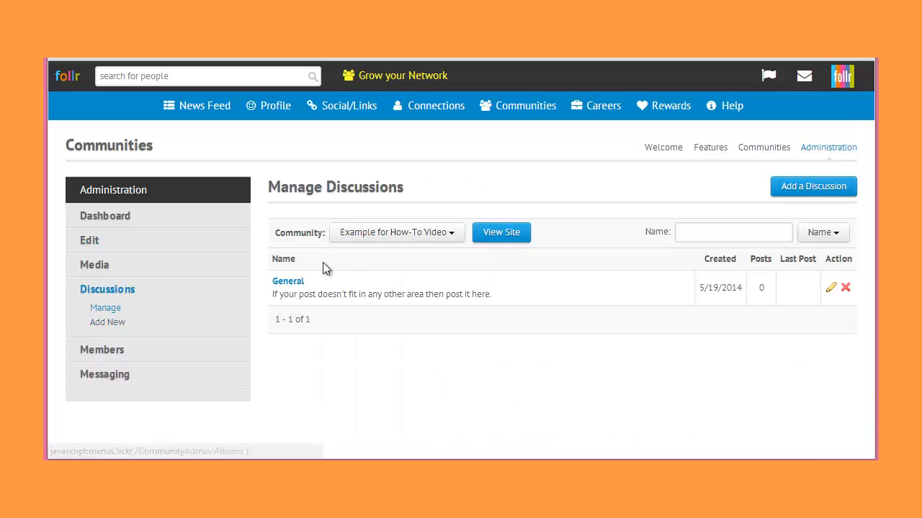
- Add a discussion named "Suggestions" with the description "Ideas for new videos you would like to see to help you use Follr." and save it
click(100, 322)
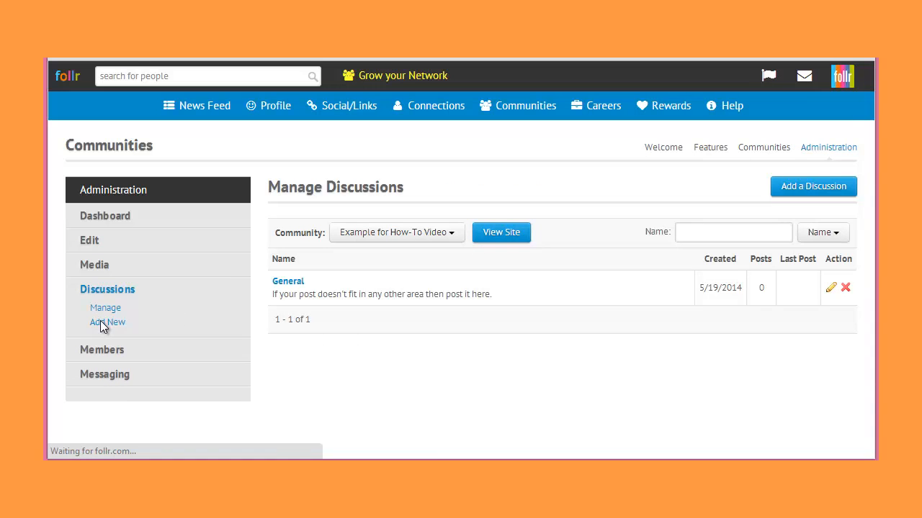
click(343, 272)
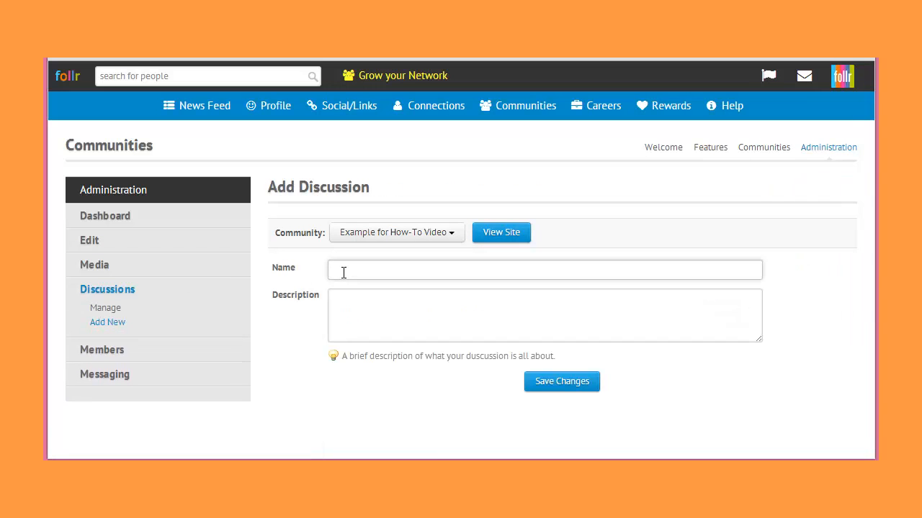
text(Supgestion)
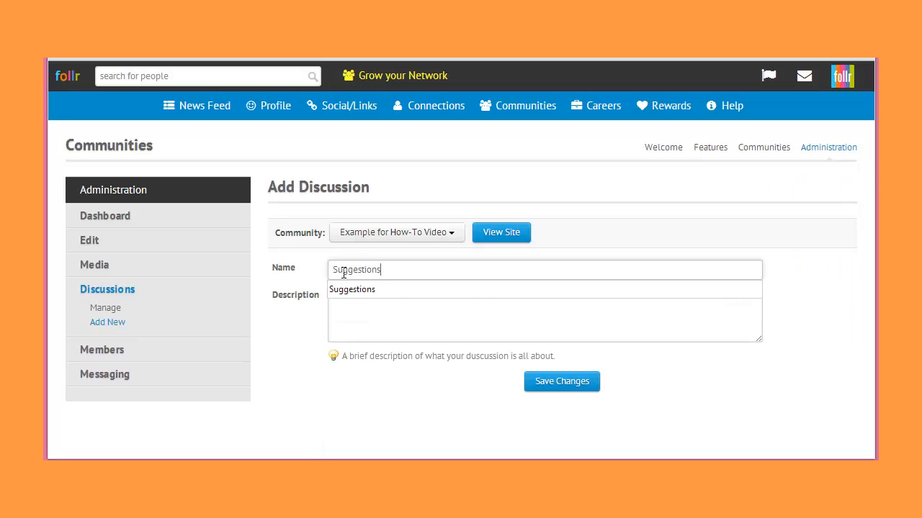
text(s)
key(Tab)
text(Ideas)
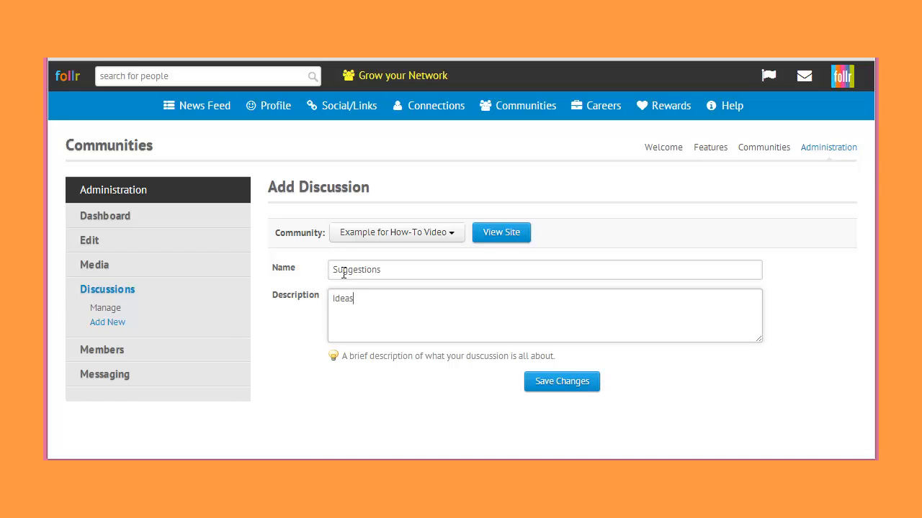
text( for new videos you would like to s)
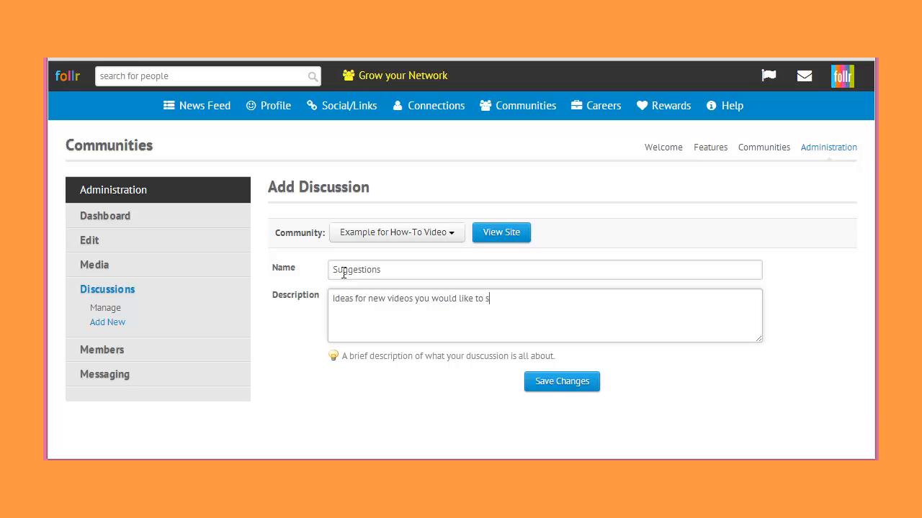
text(ee to help you use Follr.)
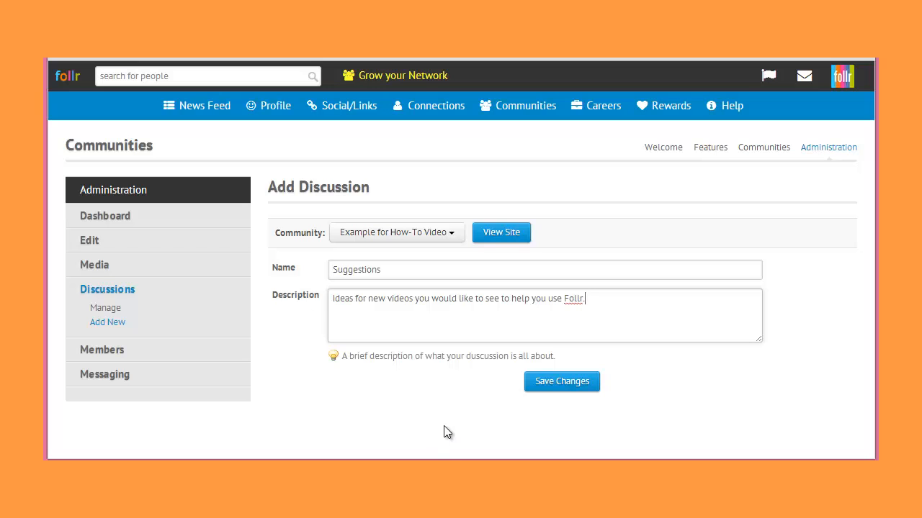
click(559, 382)
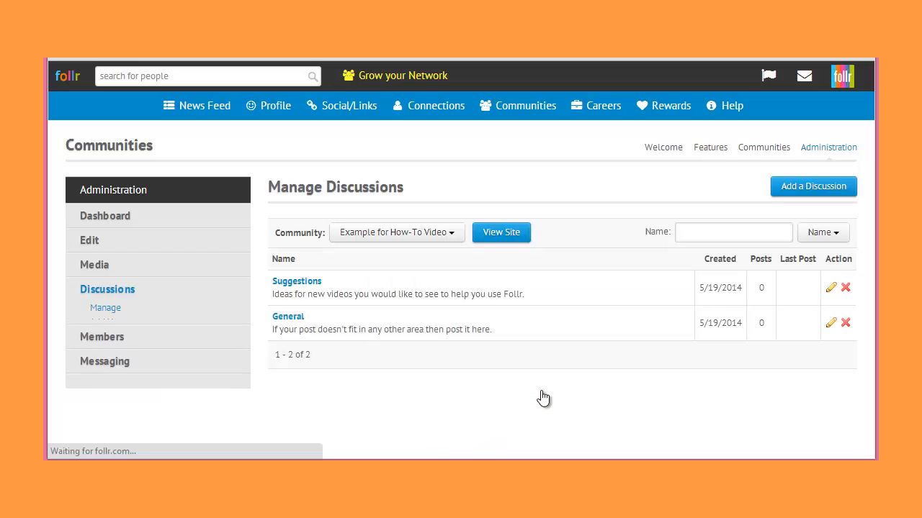
- Add a discussion named "Ask Someone to Help" with the prepared description about help from community builder volunteers and support professionals, and save it
click(112, 324)
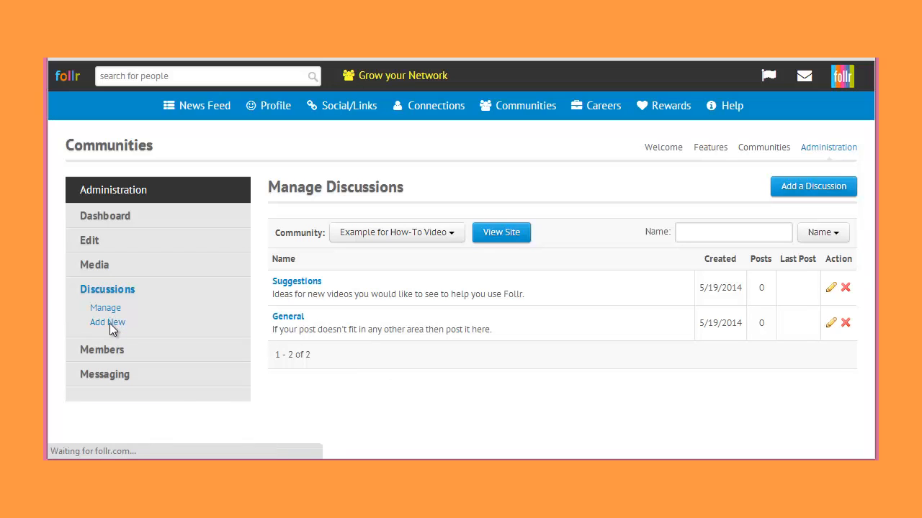
click(354, 275)
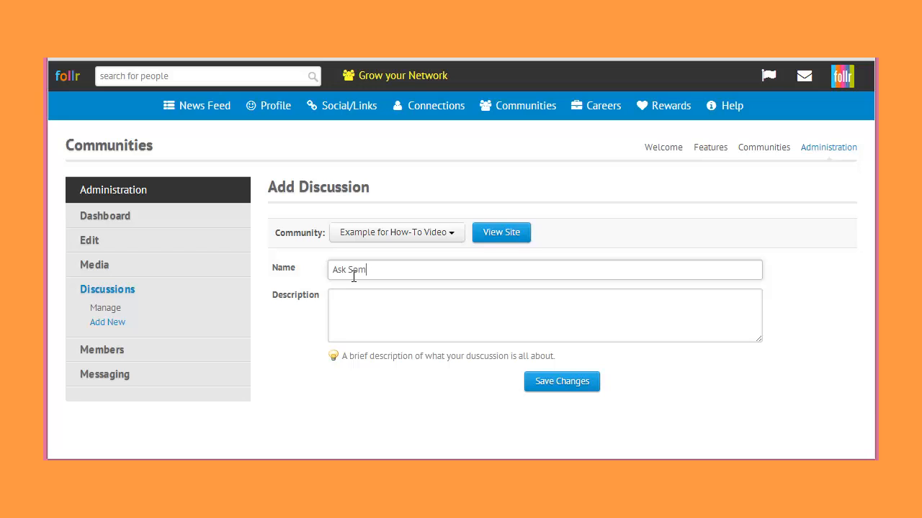
text(Help)
key(Tab)
text(Community builder volunteers can help you step through the process or one of our support professionals can. Just post a request here and we will help you. Or use the Help link from the navigation bar for the community to request help privately.)
click(572, 383)
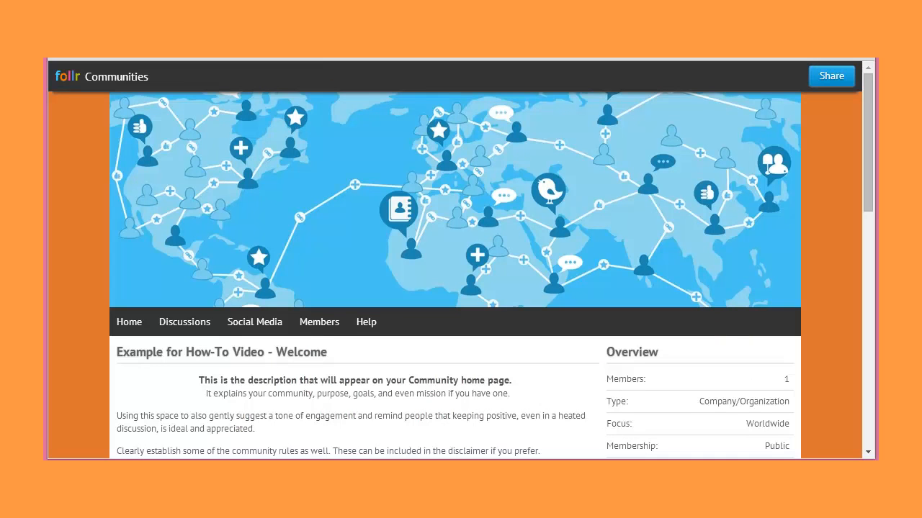
- Refresh the public community site and open the "Ask Someone to Help" discussion from its discussions list
key(F5)
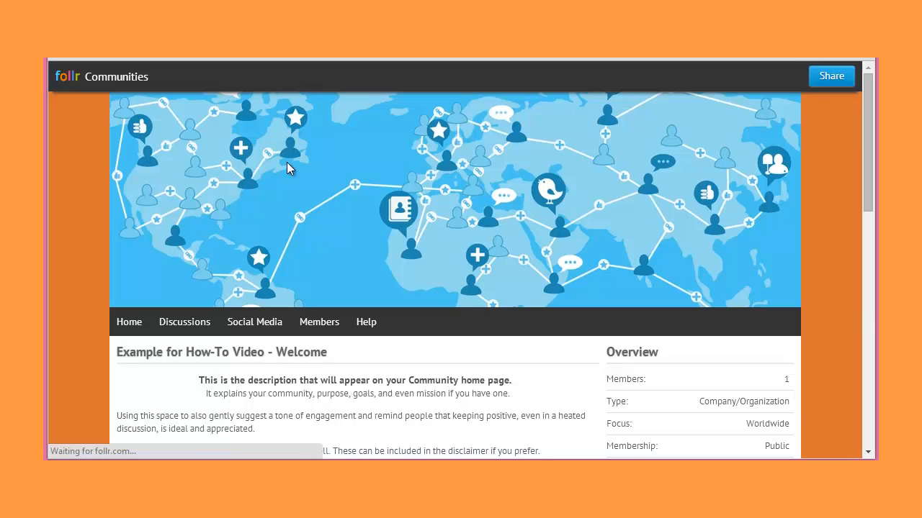
click(183, 321)
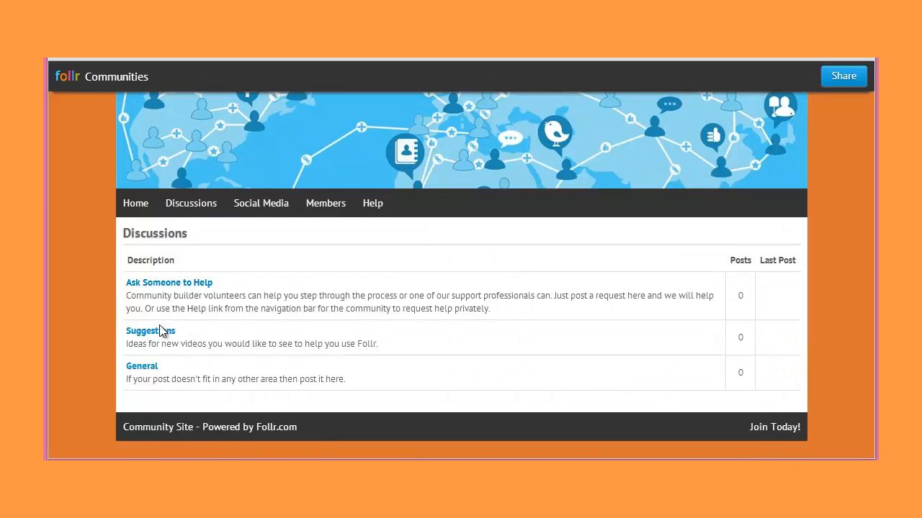
click(177, 285)
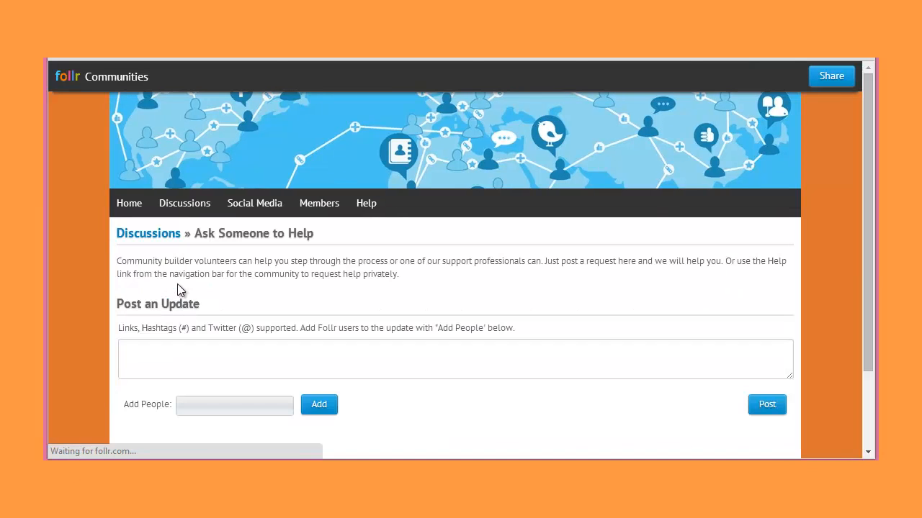
- Post the update "Type message here...." in the "Ask Someone to Help" discussion with a Follr user added by name
click(213, 345)
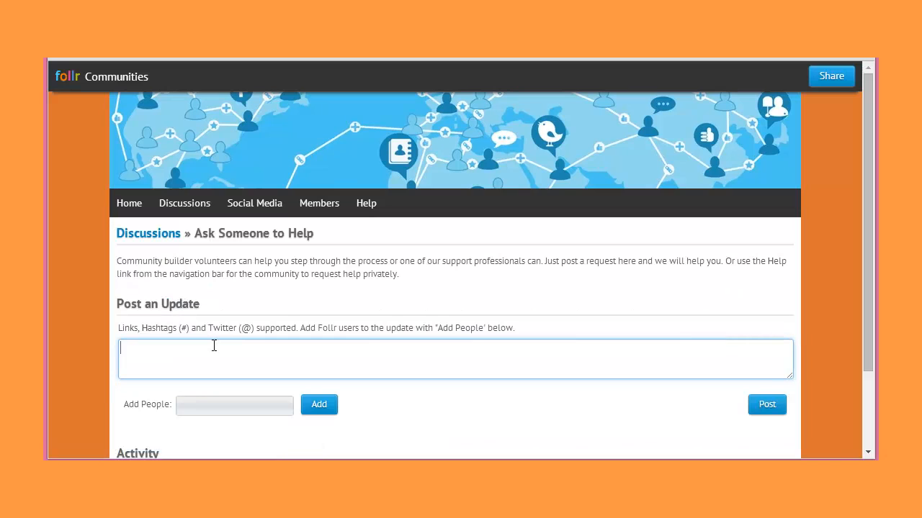
text(Type message here....)
click(267, 407)
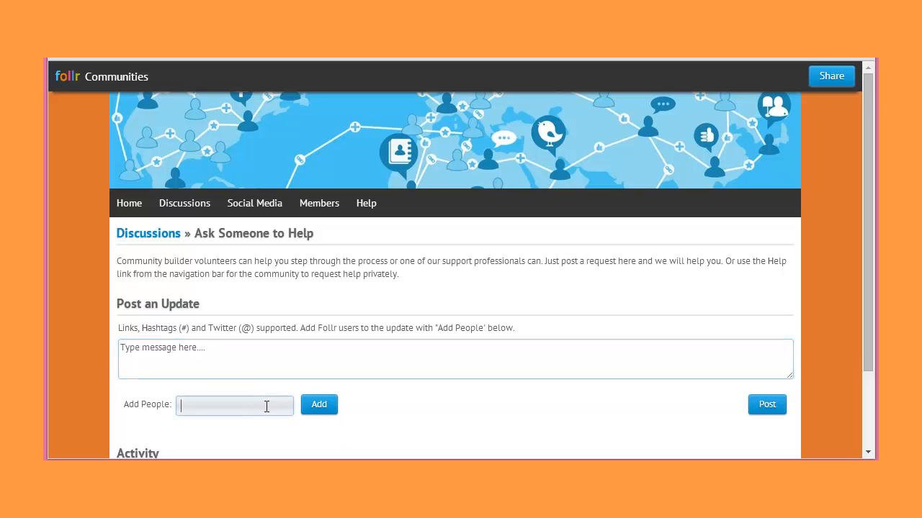
text(maya)
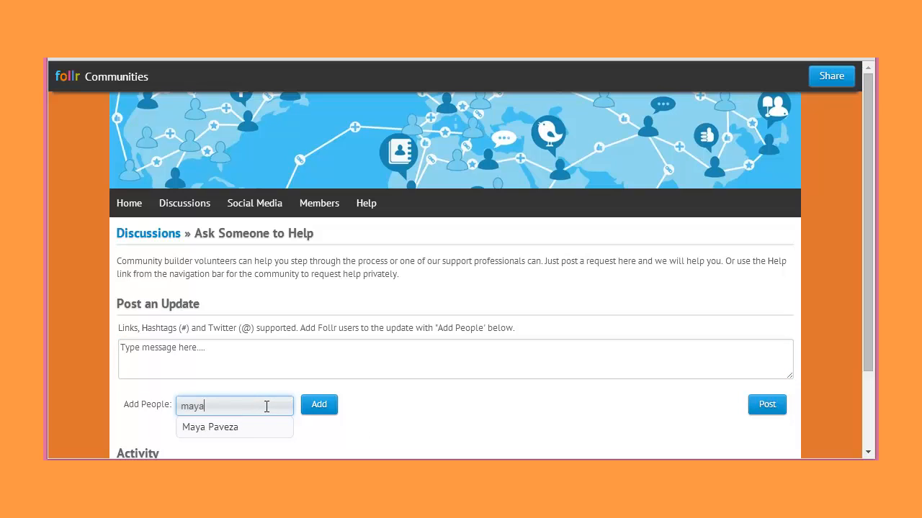
click(221, 432)
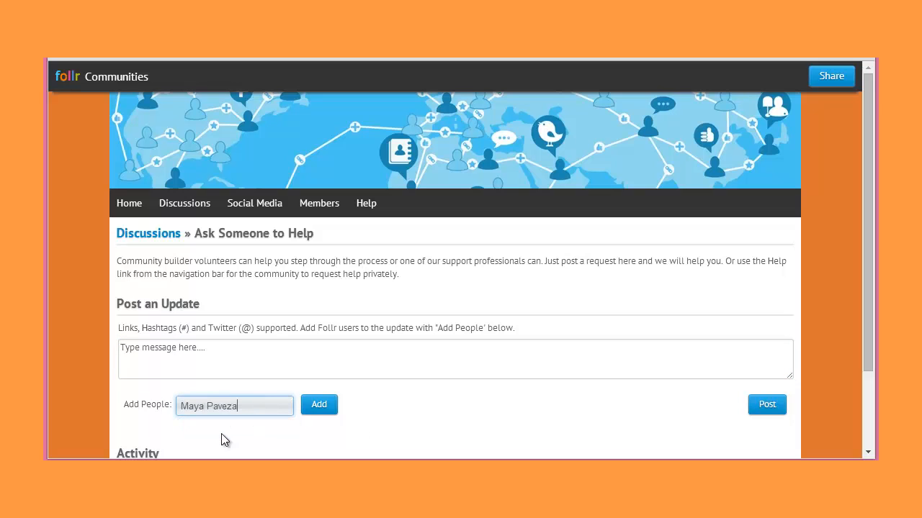
click(326, 408)
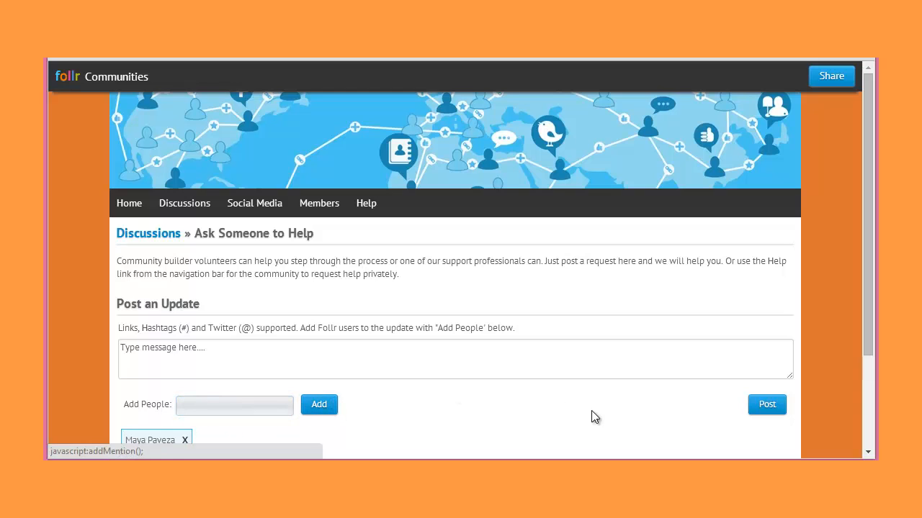
click(759, 411)
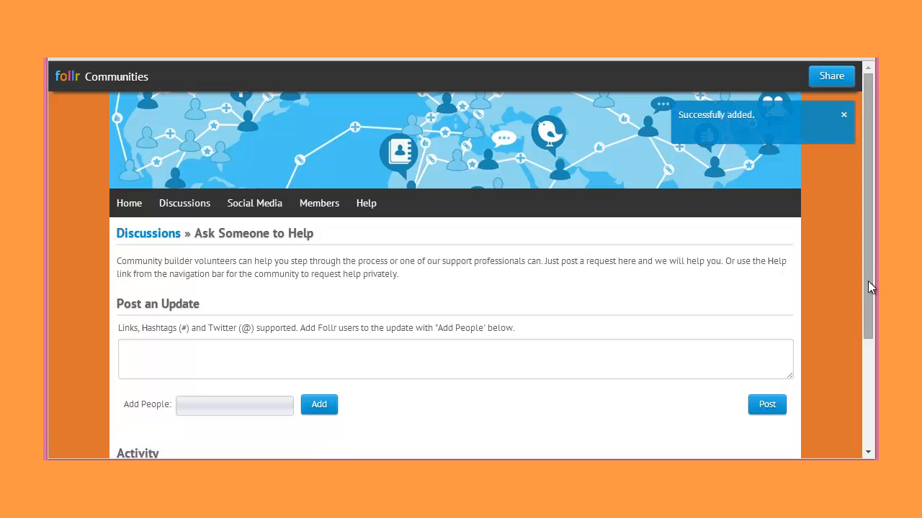
- Examine the new post in the discussion's activity and display its social network sharing options
drag(867, 287, 867, 389)
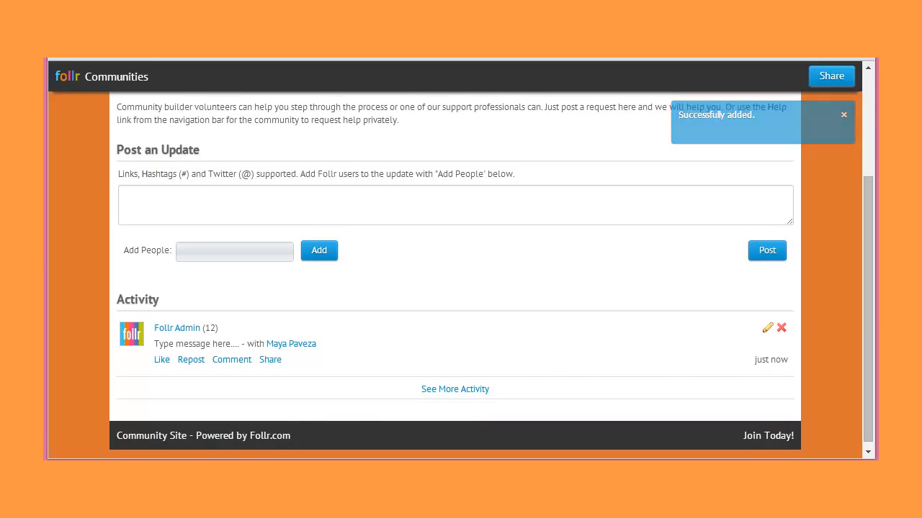
click(266, 360)
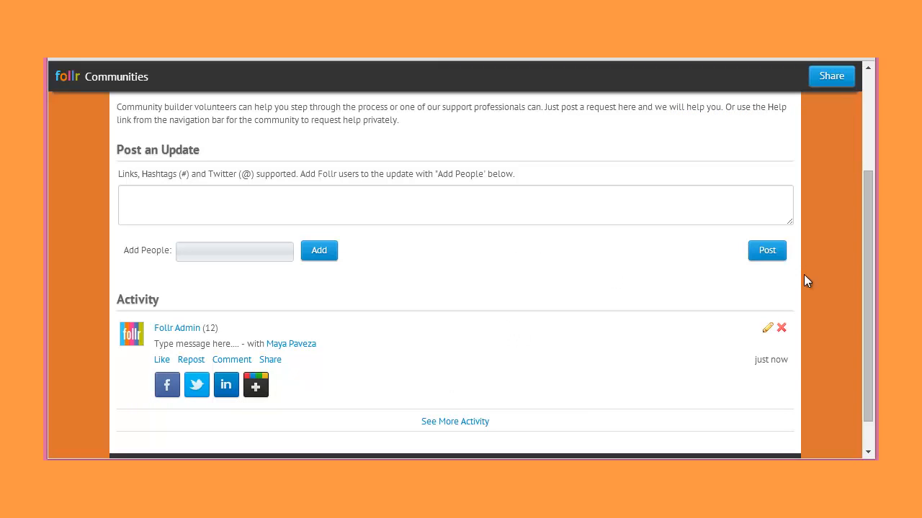
drag(862, 258, 860, 147)
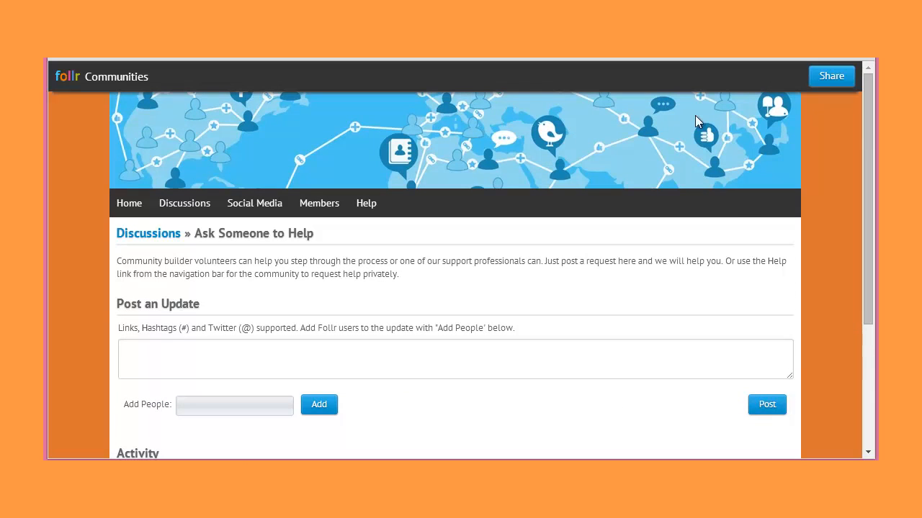
- Return to the community's home page and review its welcome text, overview, social media, members and links
click(136, 204)
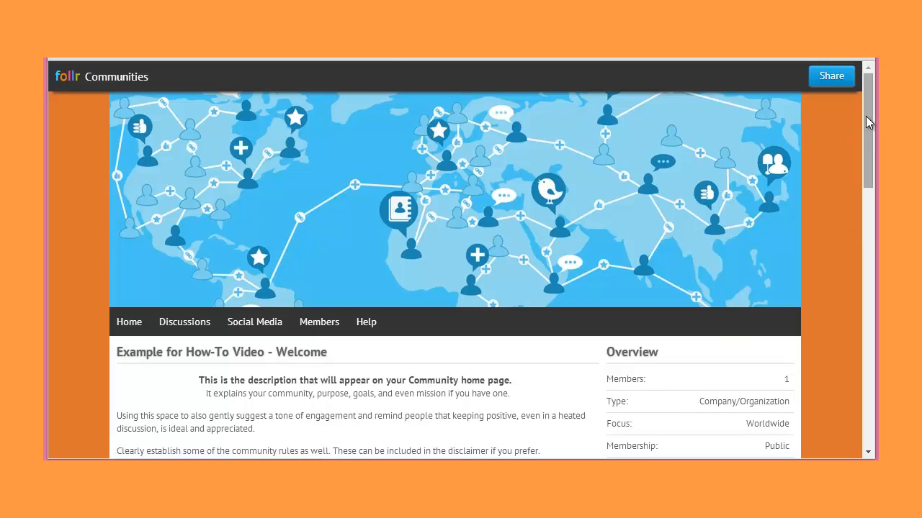
drag(870, 116, 877, 191)
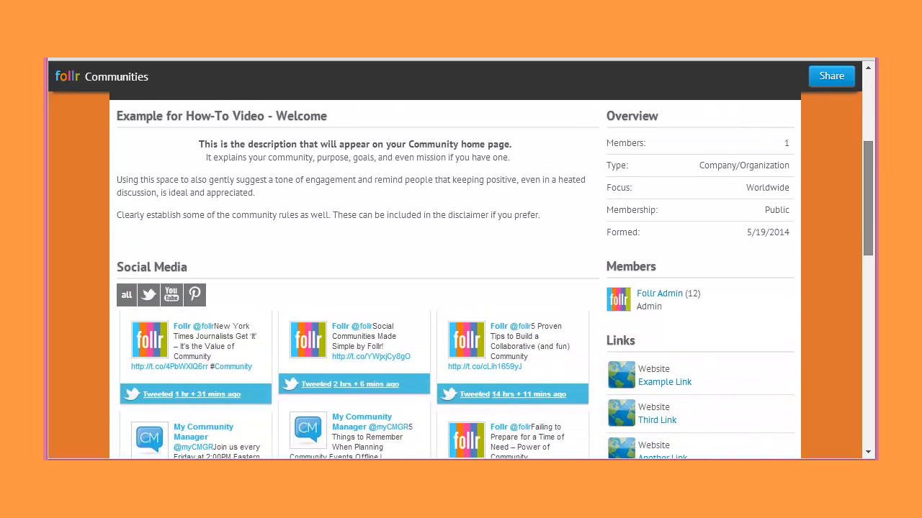
drag(877, 191, 877, 122)
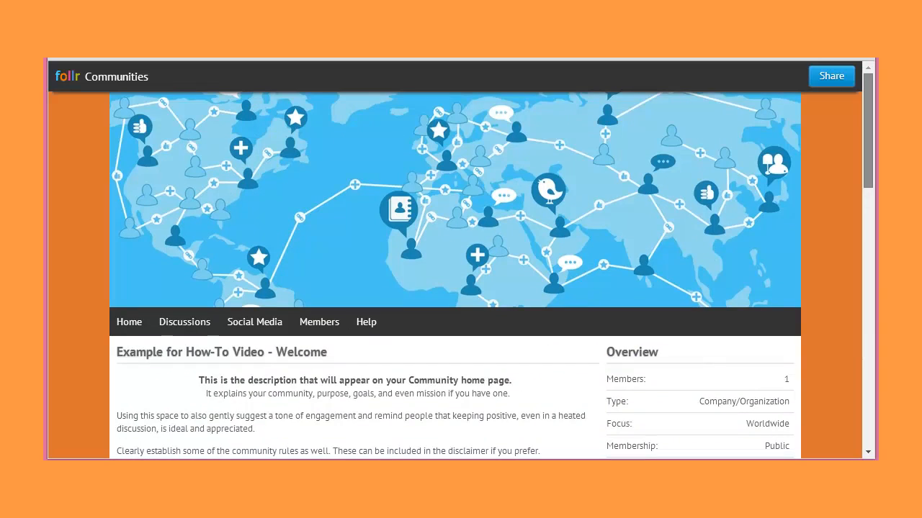